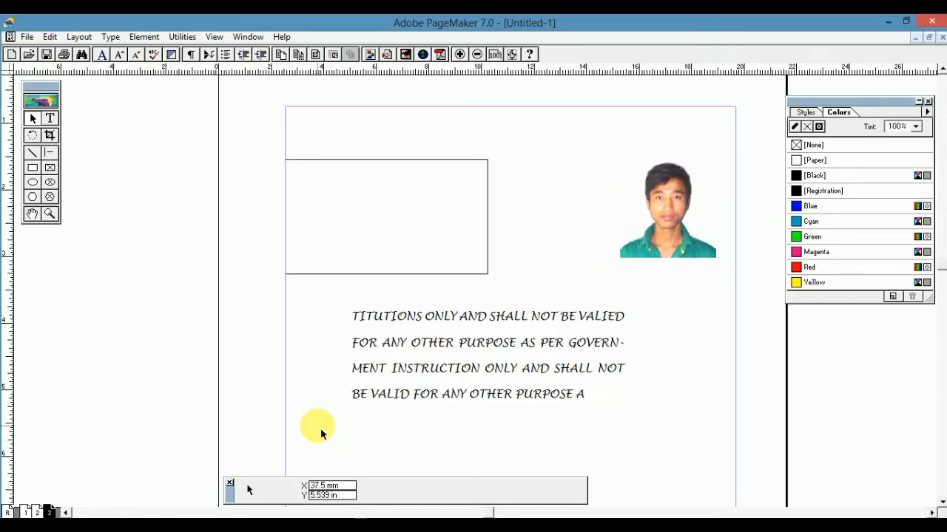
- Move the portrait photo up and closer to the rectangle, and scale it down to about 25.4 mm wide by 0.79 in high
left_click(33, 119)
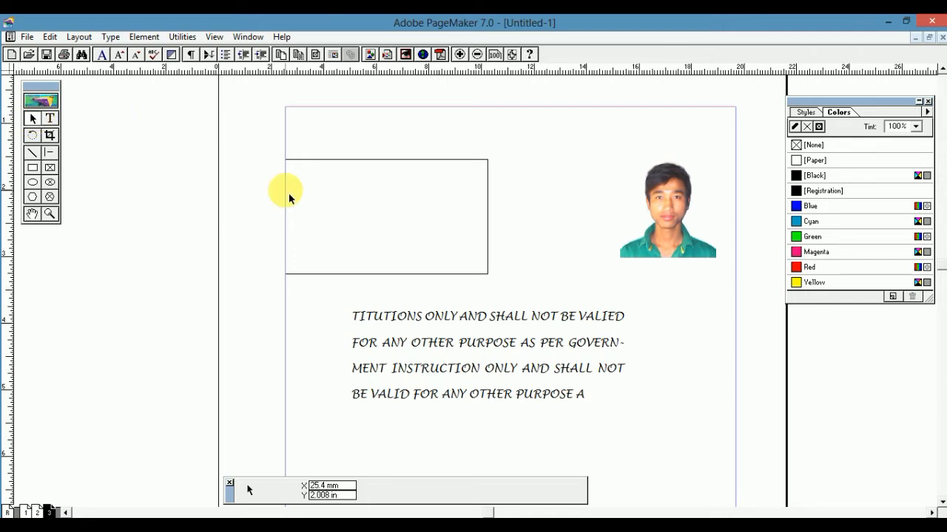
left_click(336, 161)
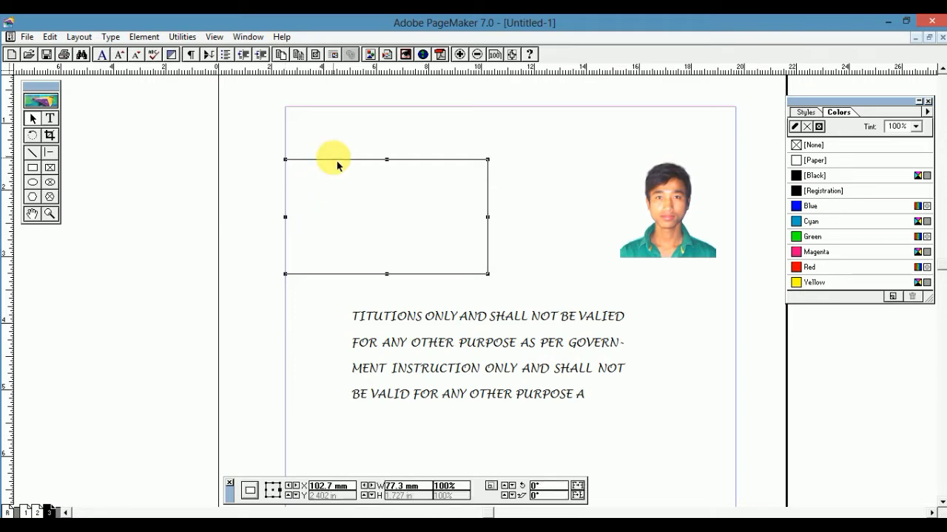
left_click(379, 324)
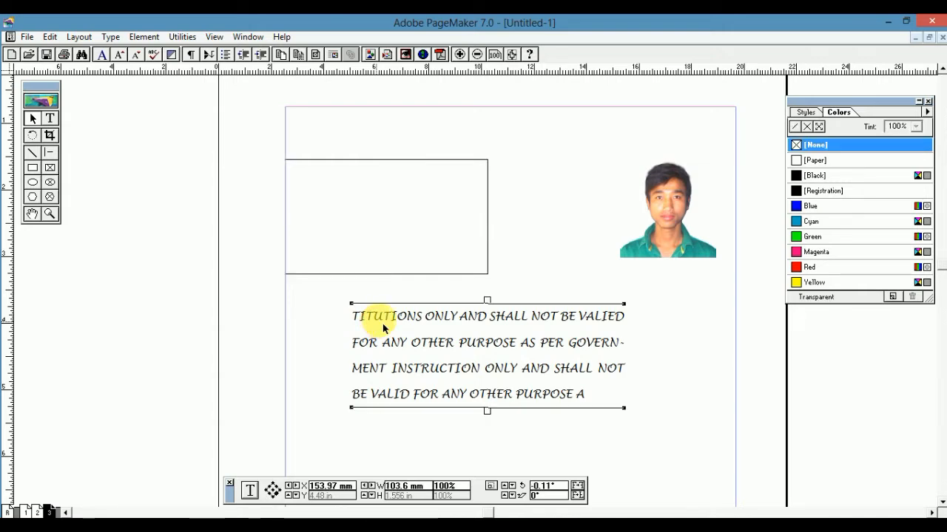
left_click(666, 238)
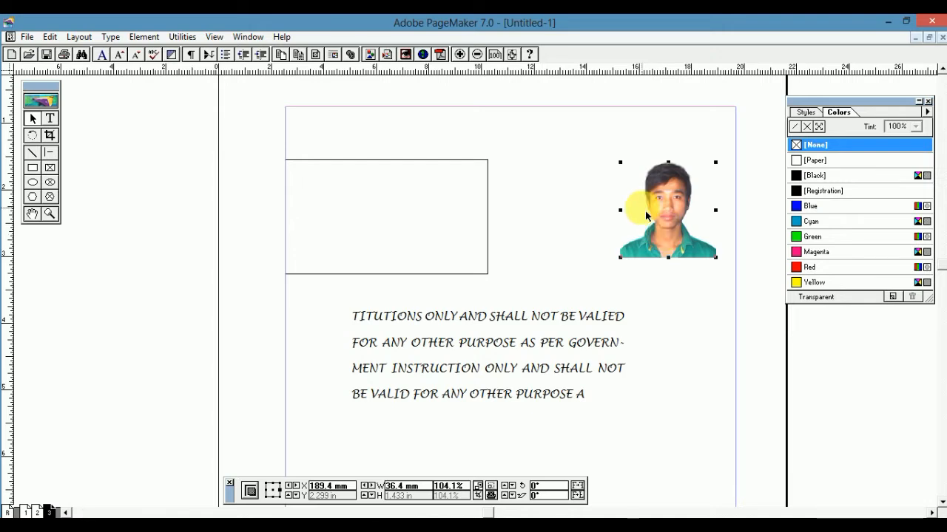
left_click_drag(673, 225, 609, 190)
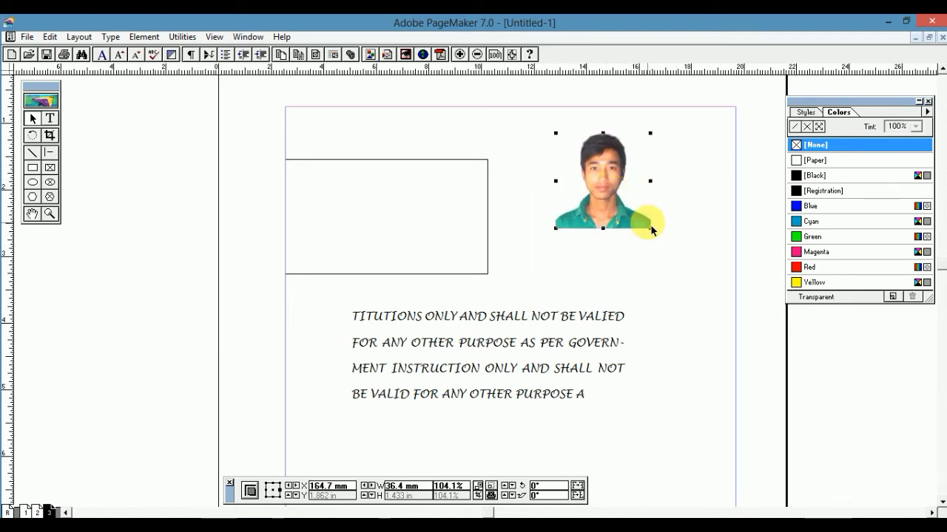
left_click_drag(651, 229, 626, 190)
- Resize the rectangle to span the full margin width, about 171 mm by 2.5 in, and make its outline red
left_click(486, 272)
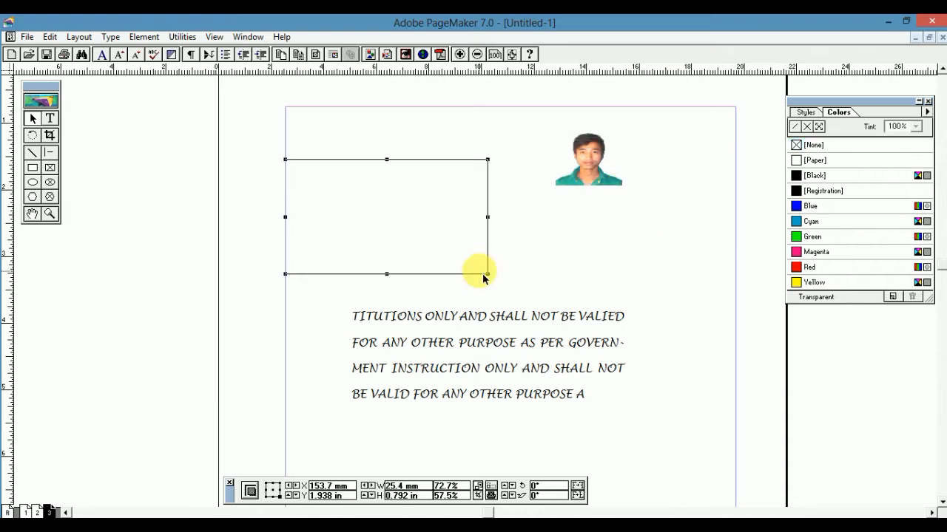
left_click_drag(488, 275, 561, 365)
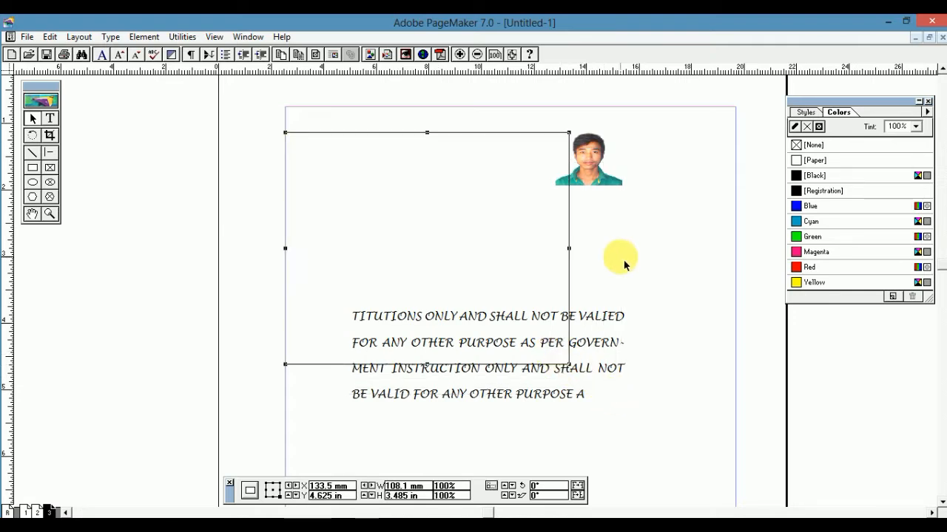
left_click_drag(568, 248, 745, 253)
left_click_drag(516, 364, 507, 300)
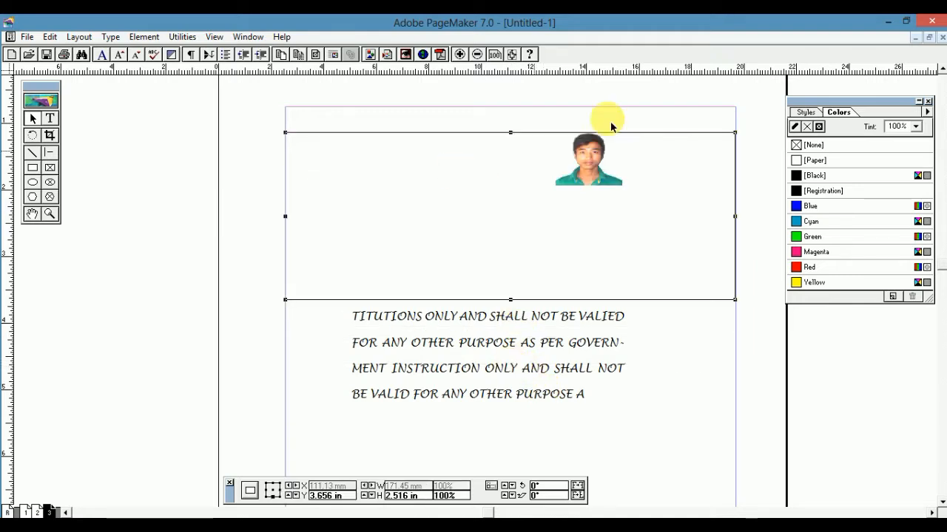
left_click(795, 127)
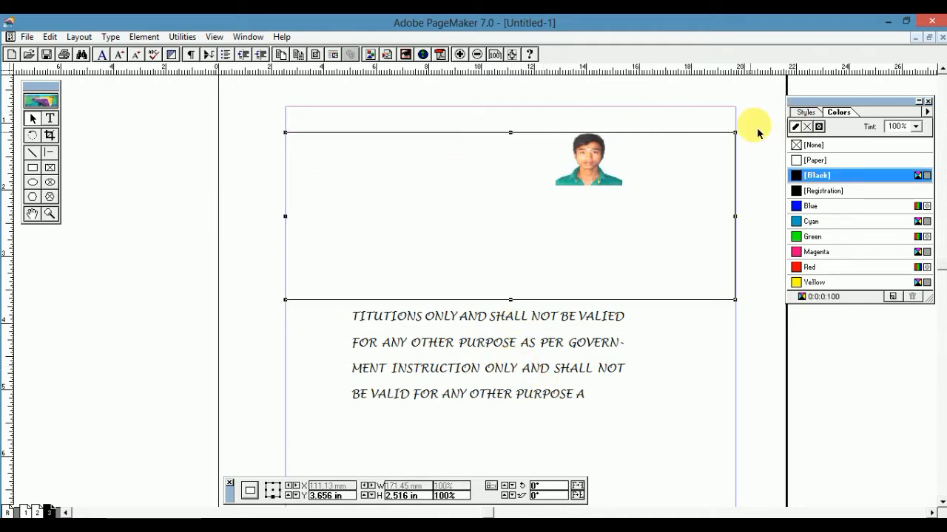
left_click(828, 266)
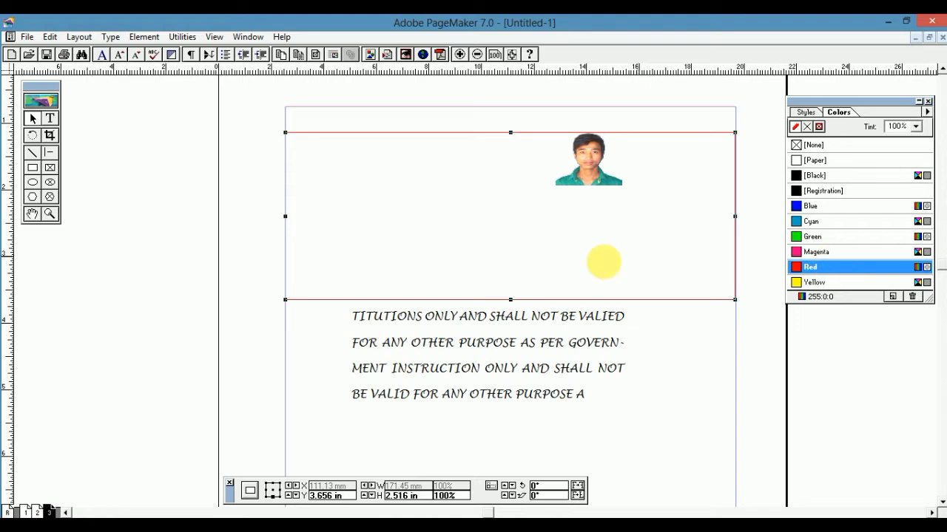
- Move the italic text block inside the red rectangle and place the photo beside it, enlarged to about 46.3 mm by 1.54 in
left_click(462, 329)
left_click_drag(462, 329, 398, 185)
left_click(596, 160)
left_click_drag(621, 190, 705, 264)
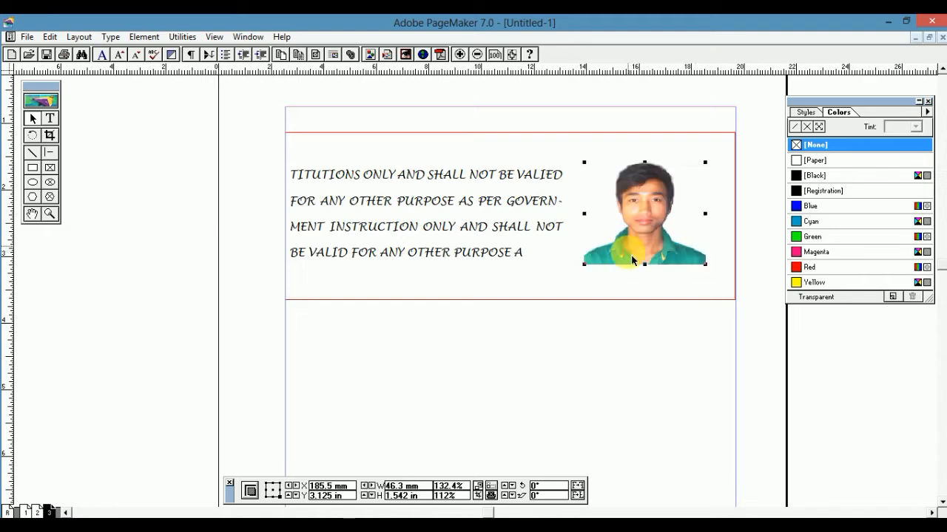
left_click_drag(644, 265, 655, 276)
- Tighten the red rectangle's height around the text and photo, resizing the photo to about 37.8 mm by 1.5 in
left_click(594, 299)
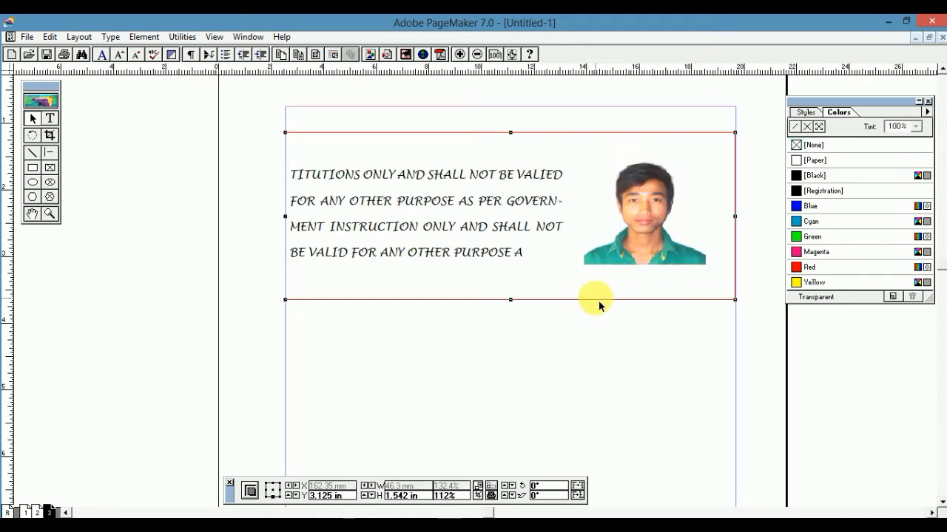
left_click_drag(510, 300, 517, 275)
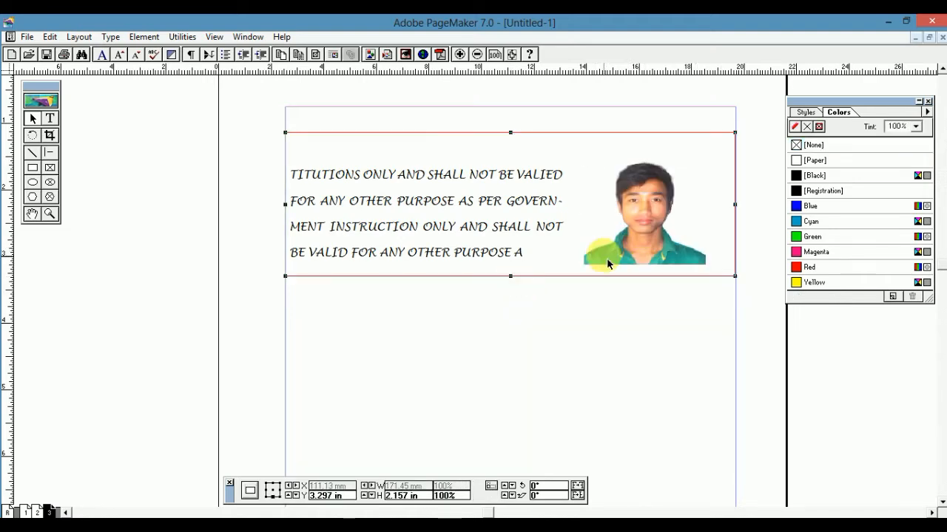
left_click(633, 225)
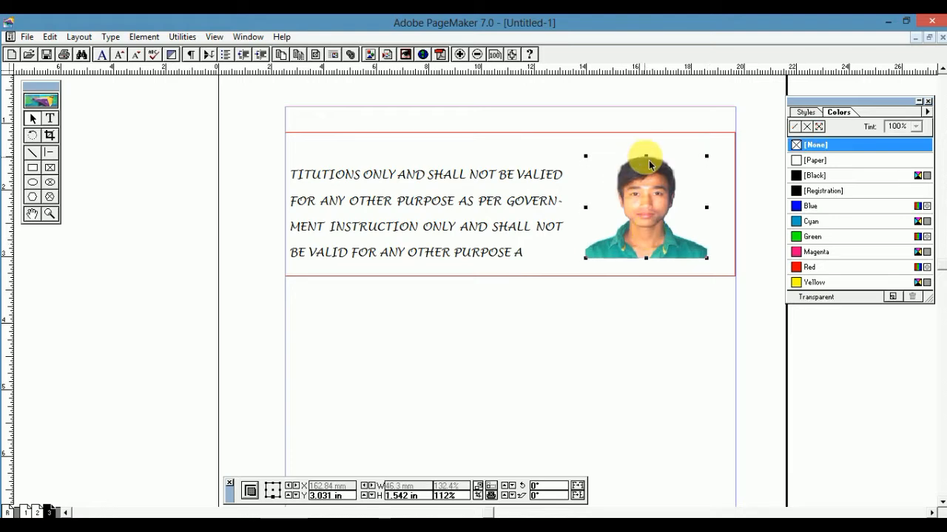
left_click_drag(585, 155, 617, 160)
left_click(510, 133)
left_click_drag(513, 136, 513, 155)
left_click(629, 255)
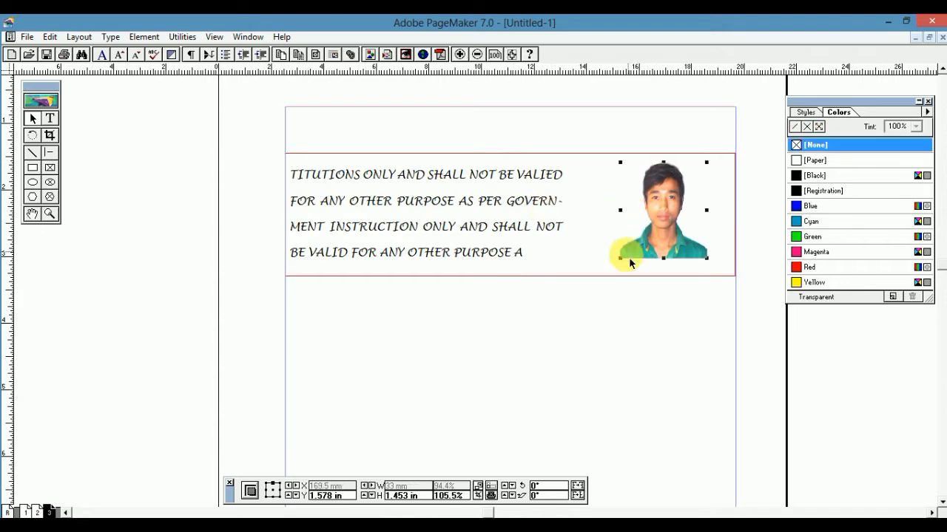
left_click_drag(620, 259, 610, 266)
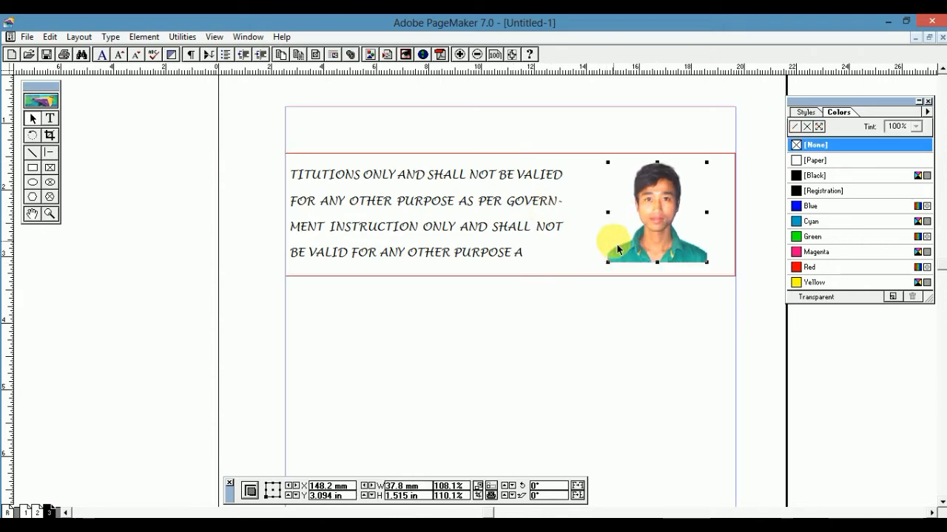
- Add a text line below the red rectangle in 16 pt reading "A B C D E F G H I J K L M N O P"
left_click(32, 117)
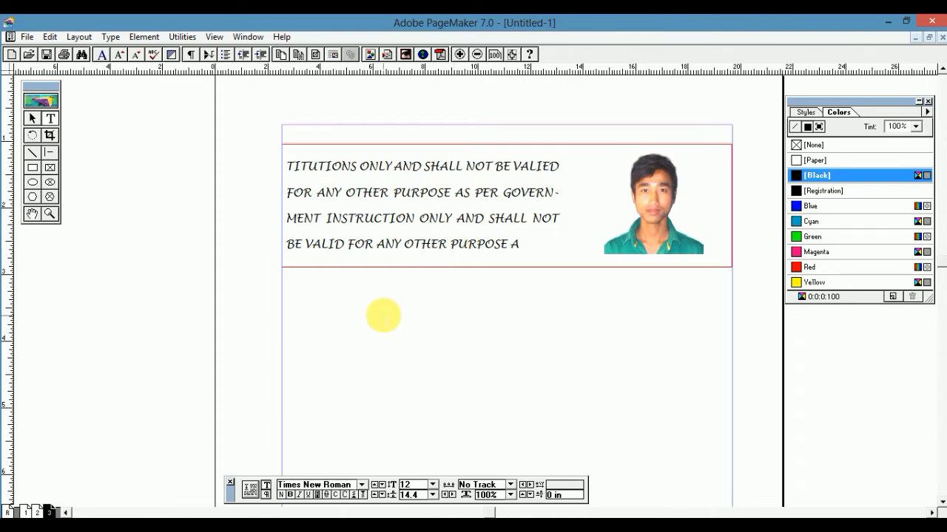
left_click(52, 118)
left_click(362, 317)
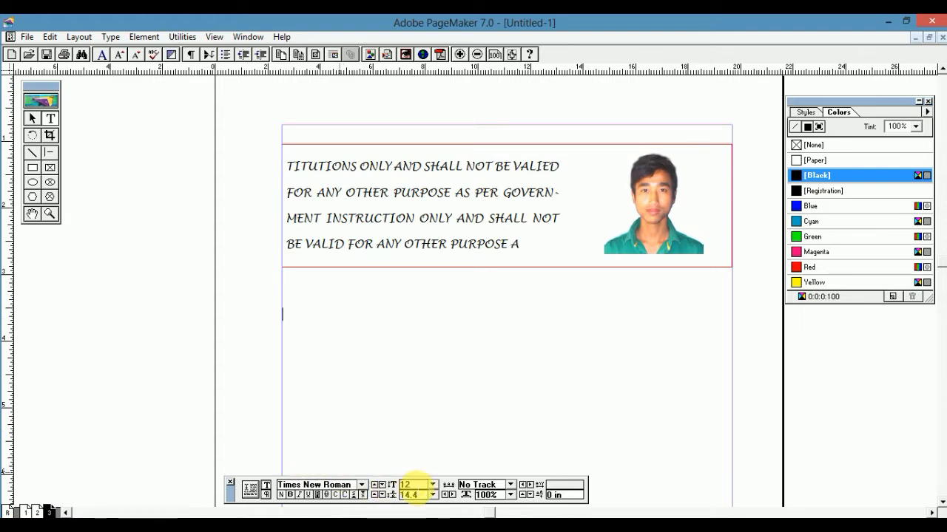
double_click(411, 485)
type("16")
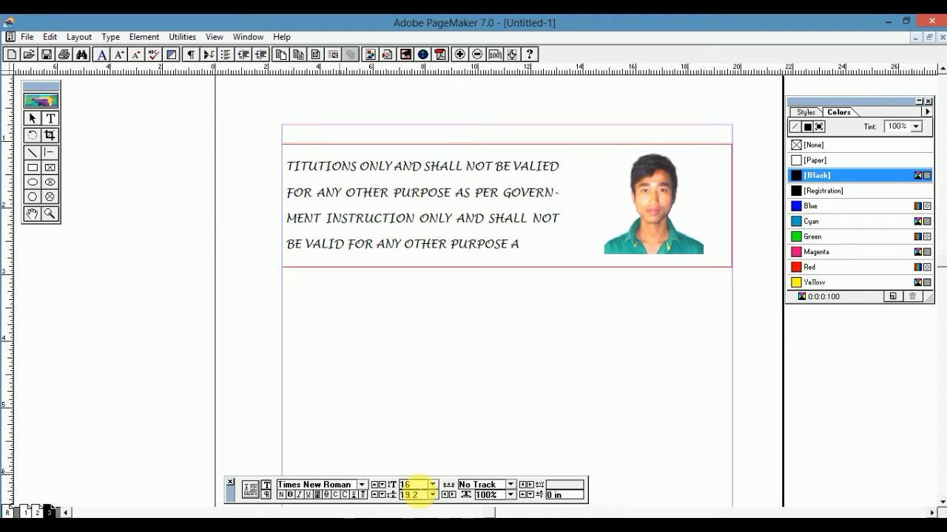
key("Return")
type("A B")
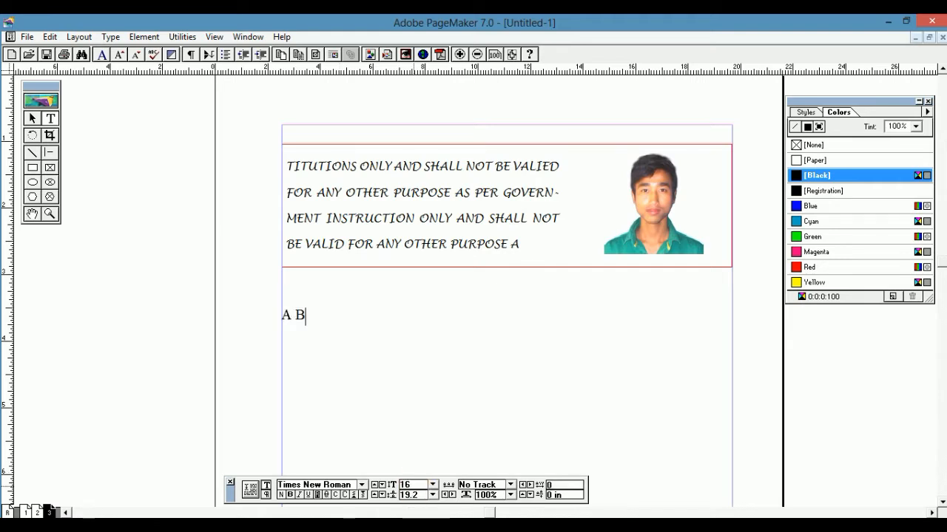
type(" C D E F G H I J")
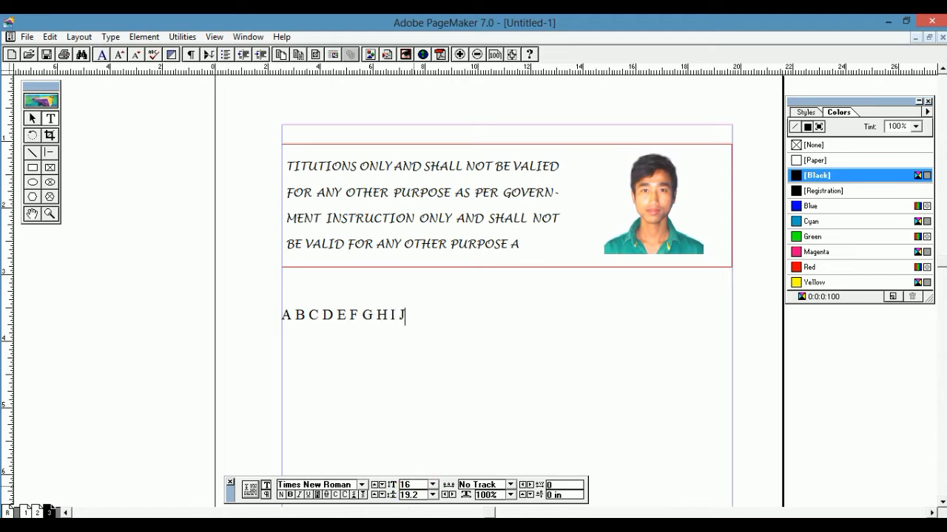
type(" K L M N ")
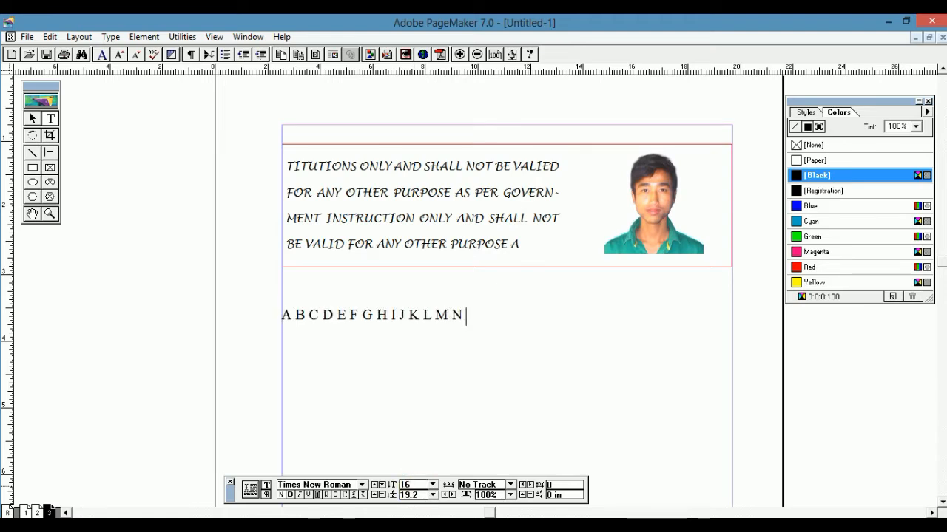
type("OP")
key("Left")
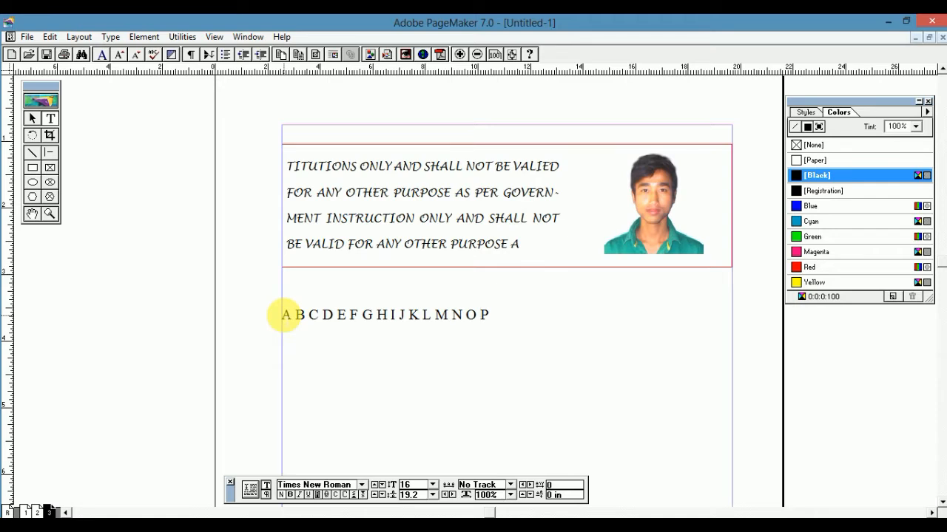
- Set the font size of the whole A to P letter line to 20
left_click_drag(284, 316, 497, 314)
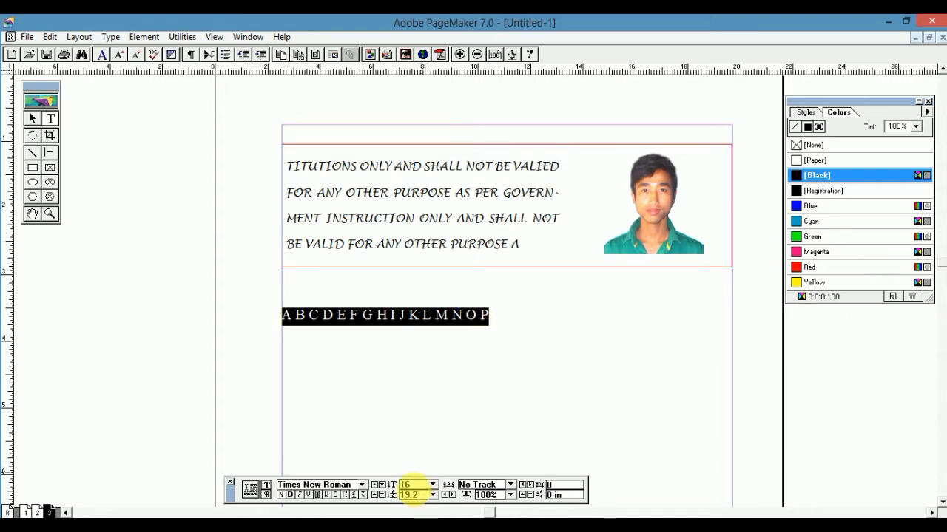
double_click(402, 485)
type("20")
key("Return")
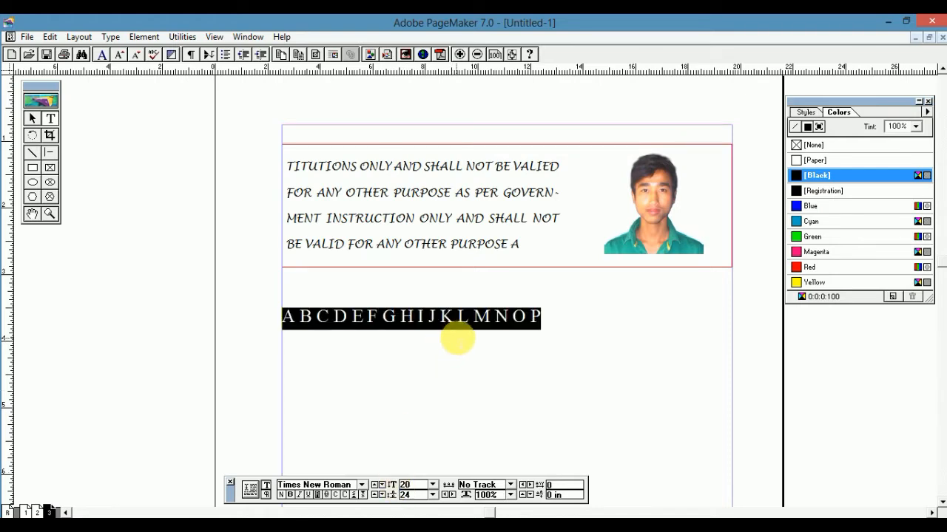
left_click(490, 317)
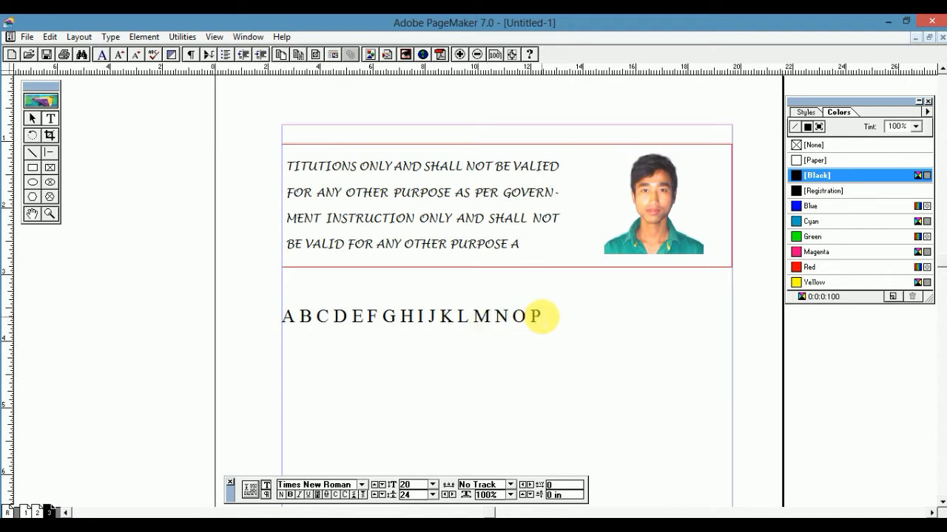
- Colour the whole A to P letter line red
left_click_drag(542, 317, 281, 318)
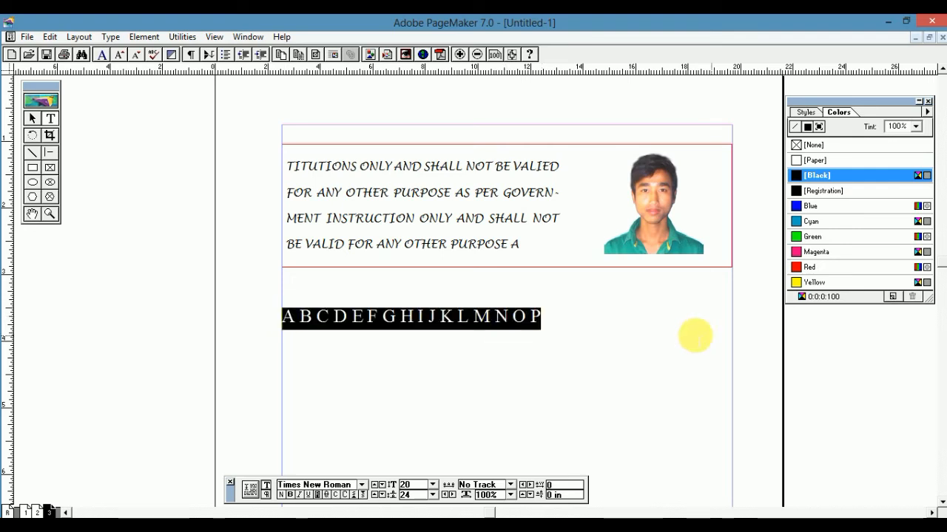
left_click(831, 272)
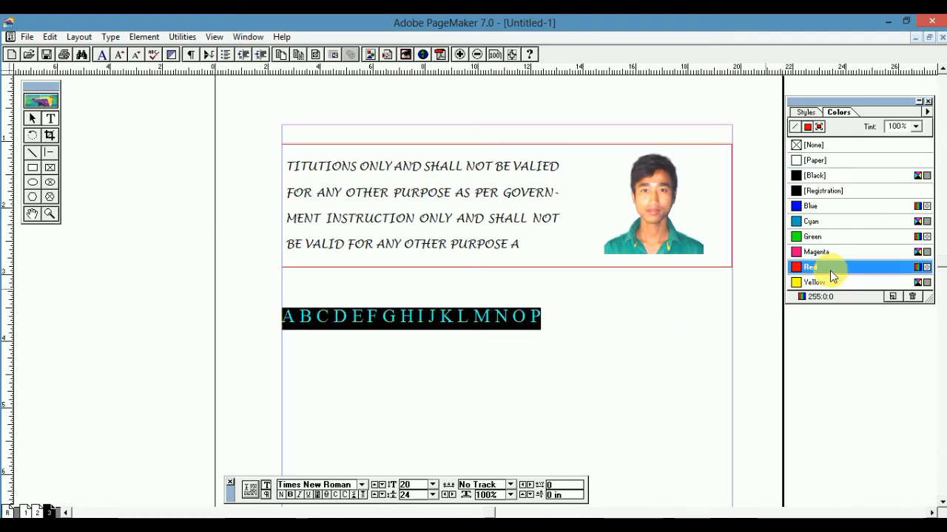
left_click(555, 314)
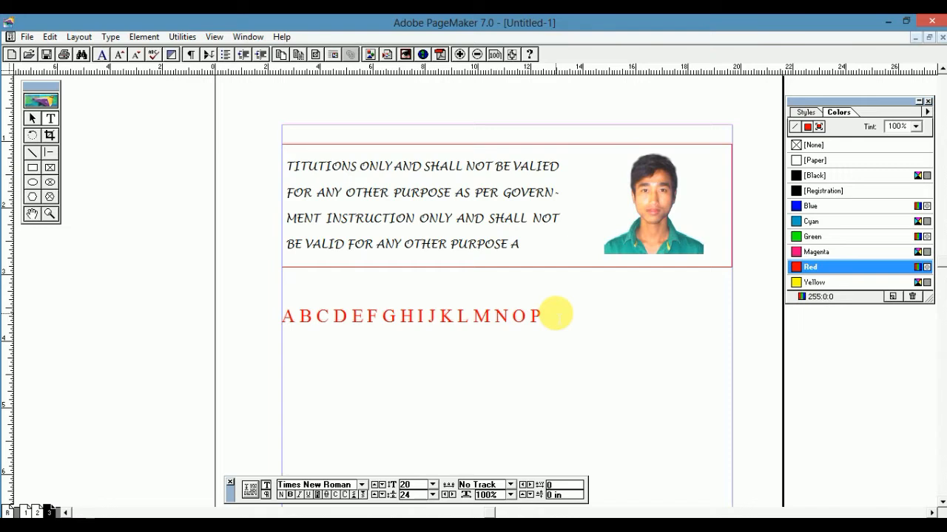
- Colour the whole A to P letter line blue
left_click_drag(546, 315, 286, 316)
left_click(840, 206)
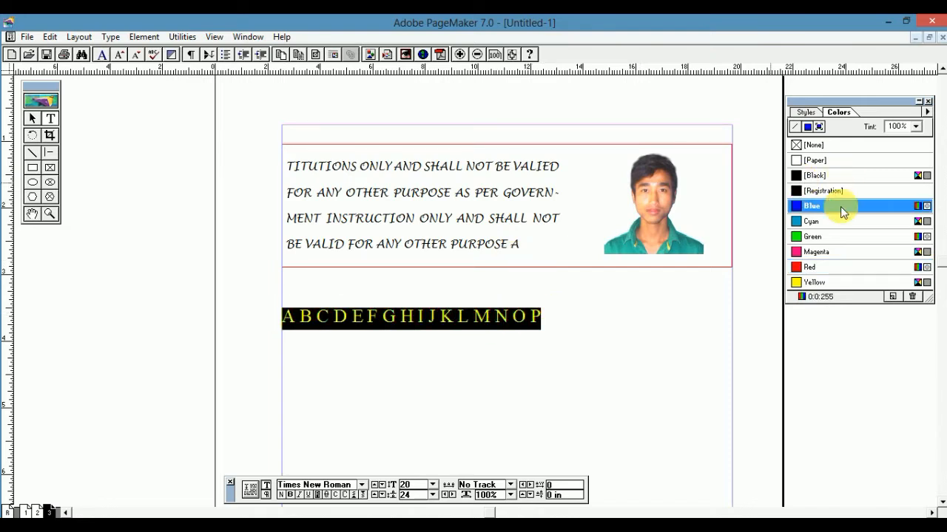
left_click(545, 316)
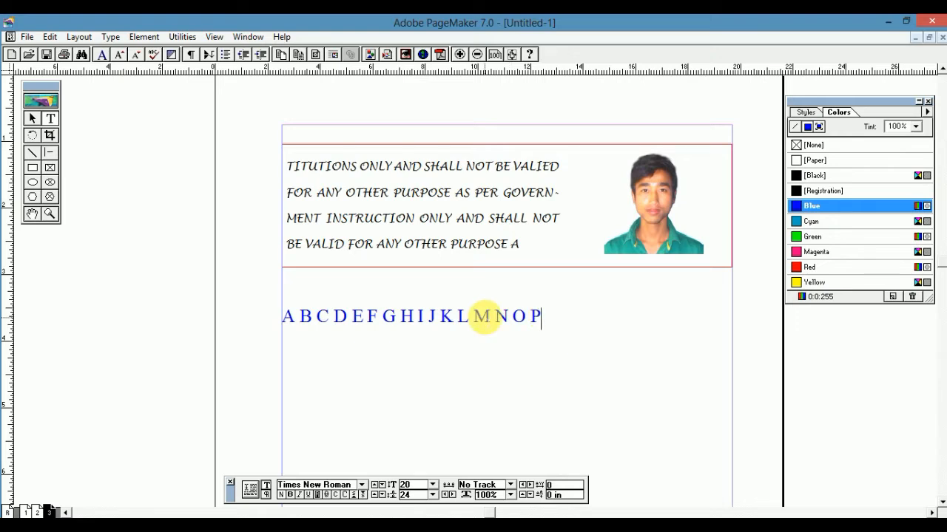
- Colour only the letter K in the A to P line red
left_click_drag(440, 318, 451, 320)
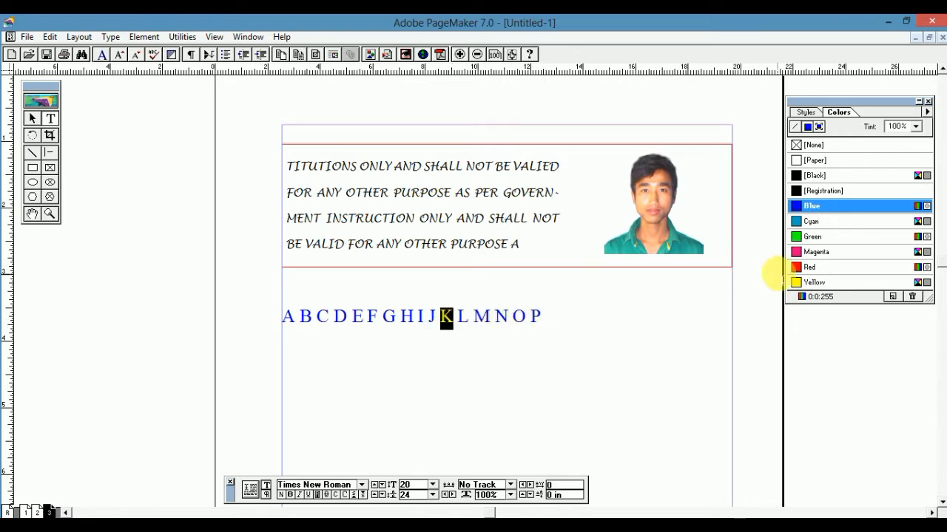
left_click(809, 270)
left_click(495, 317)
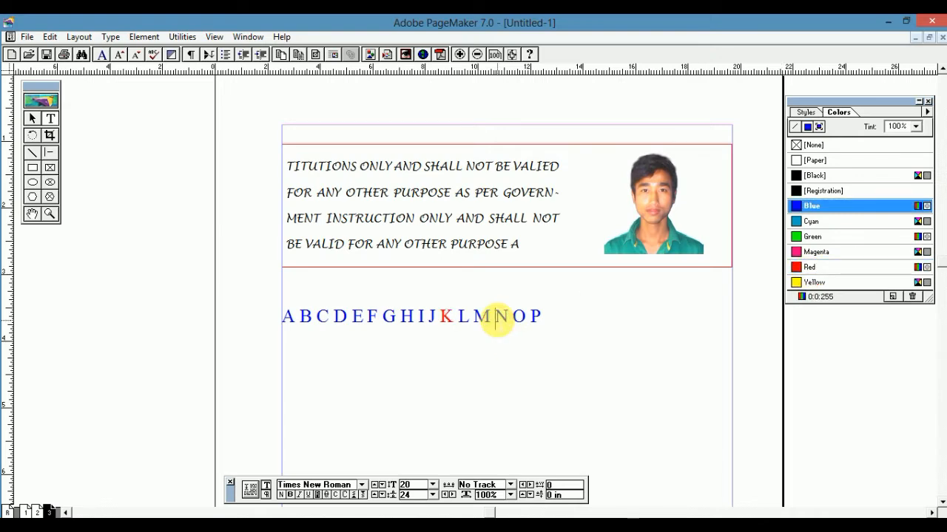
- Set the font size of only the letter K in the A to P line to 25
double_click(446, 317)
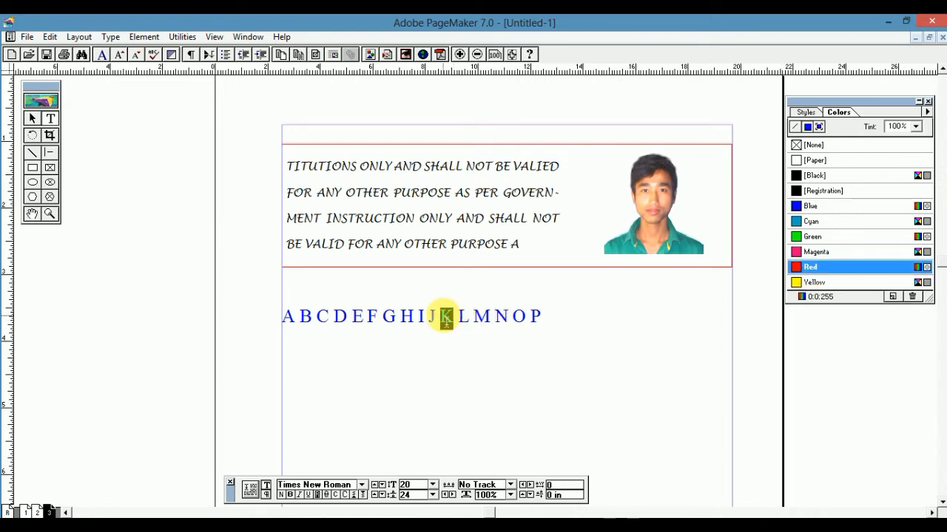
double_click(439, 317)
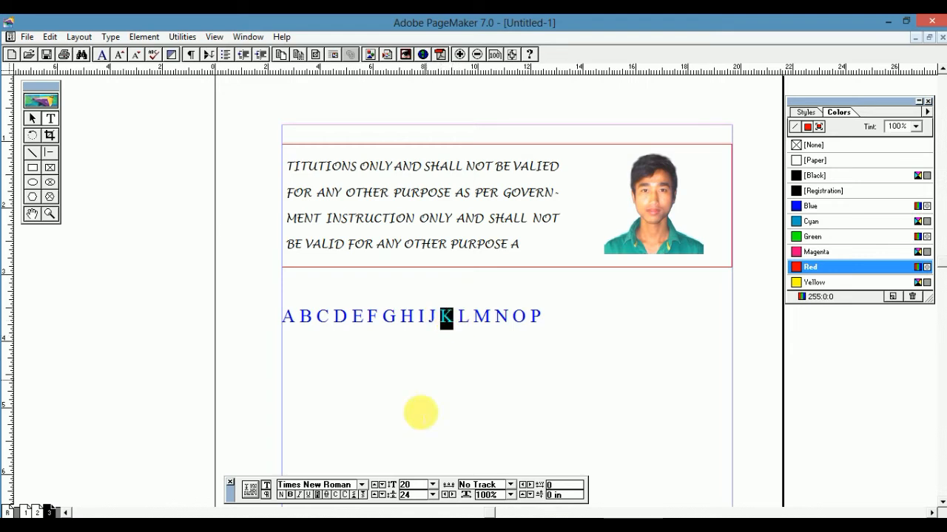
double_click(414, 485)
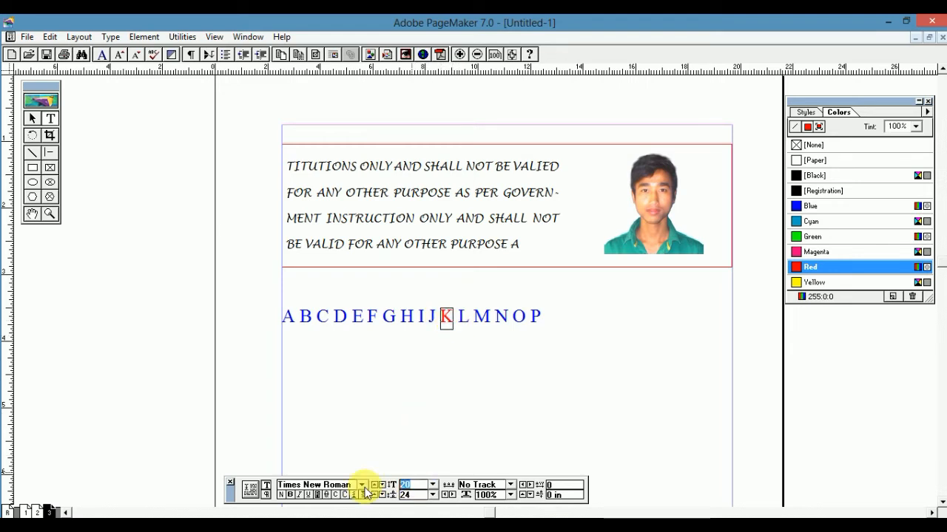
type("25")
key("Return")
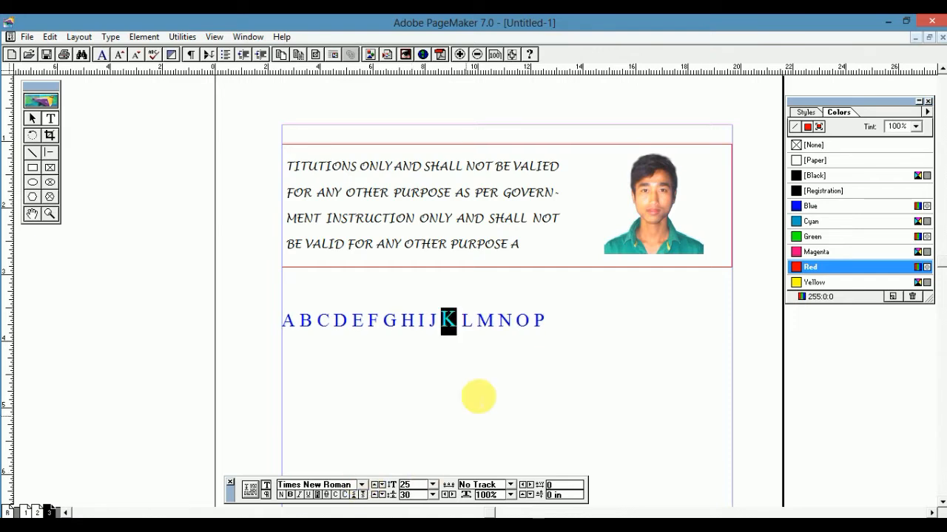
left_click(472, 322)
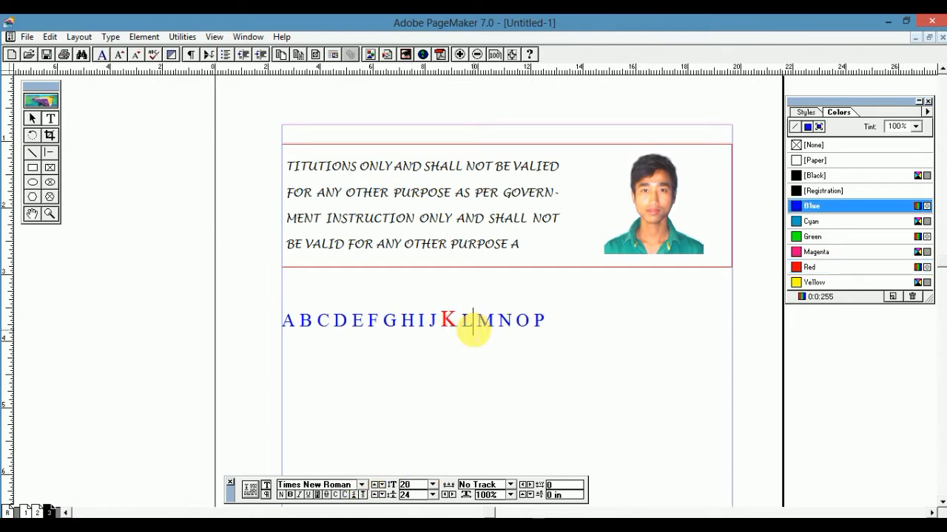
left_click(451, 322)
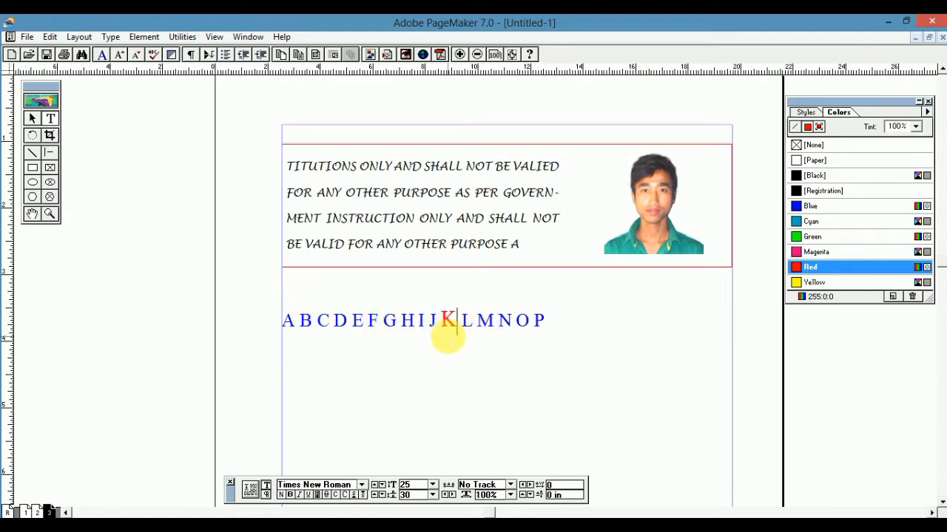
- Add a new line reading "bjhbgkgg" directly below the A to P letters
left_click(545, 319)
key("Return")
type("bjhbgkgg")
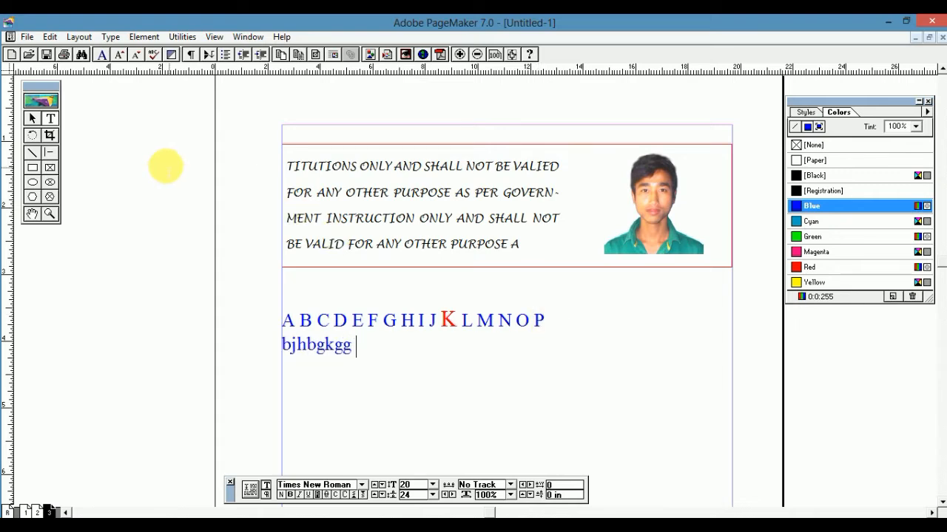
- Move the two-line letter text block slightly upward with the Pointer tool, to a Y position of about 4.219 in
left_click(41, 118)
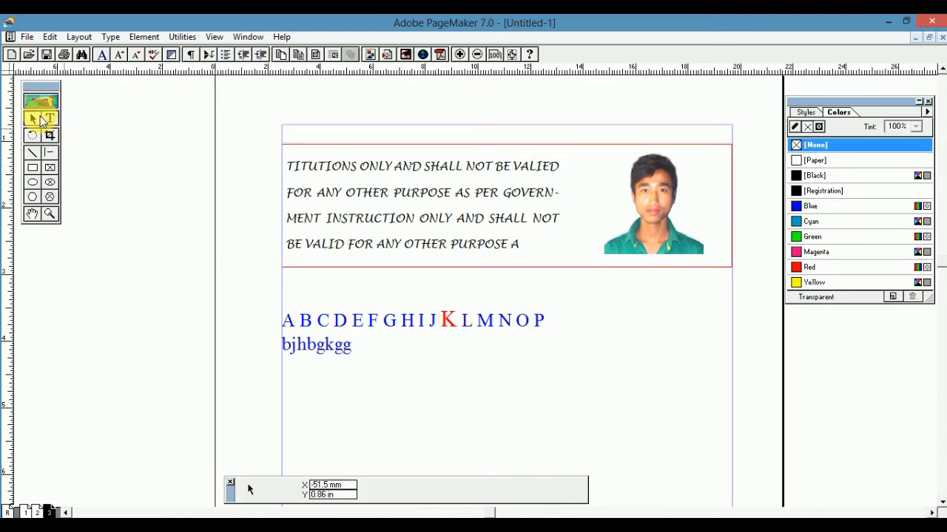
left_click(328, 326)
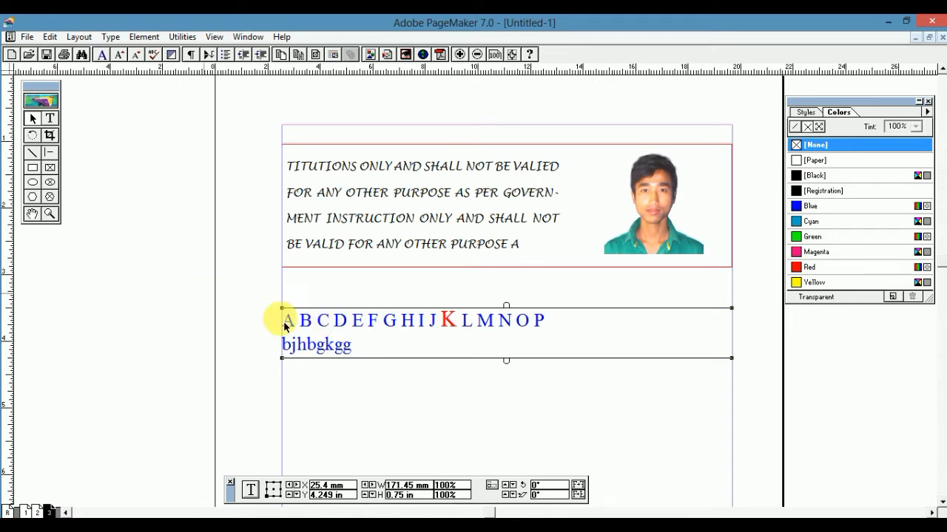
left_click_drag(332, 331, 330, 322)
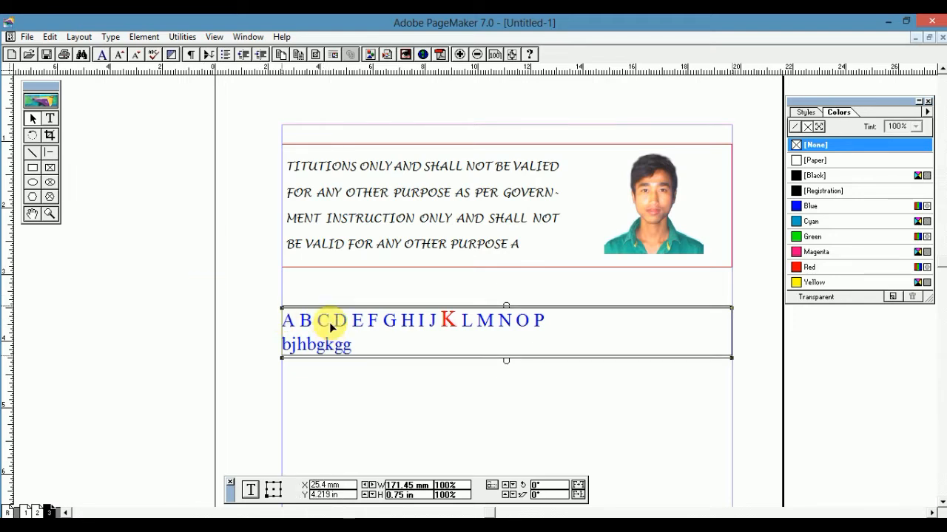
- Place the text cursor at the end of the bjhbgkgg line with the Text tool
left_click(49, 102)
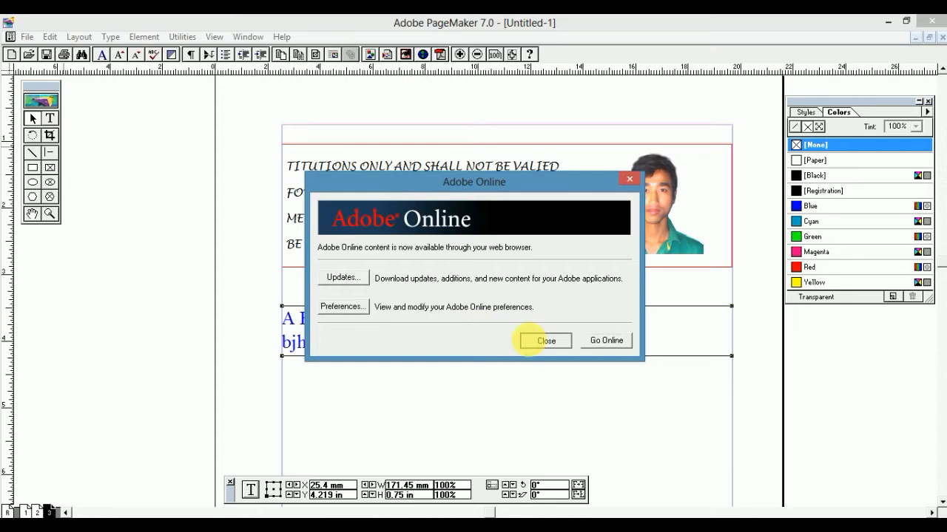
left_click(542, 341)
left_click(50, 118)
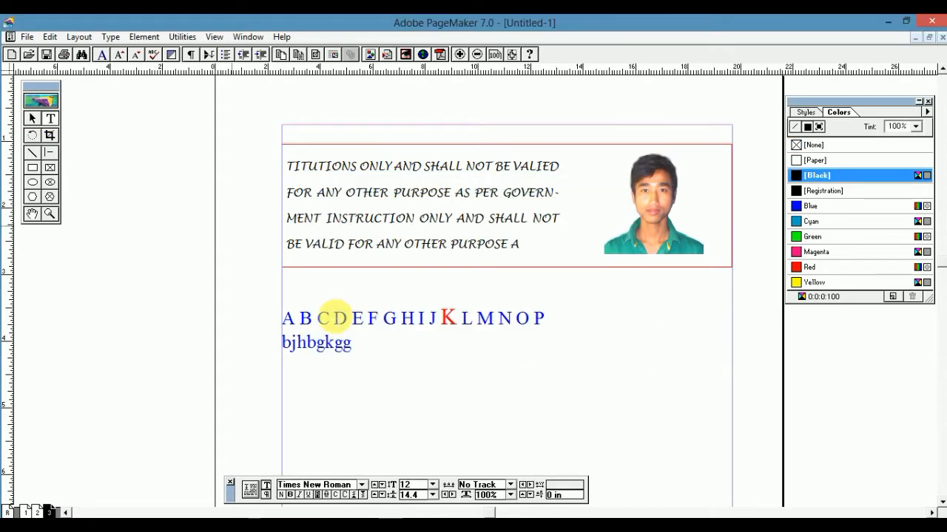
left_click(400, 344)
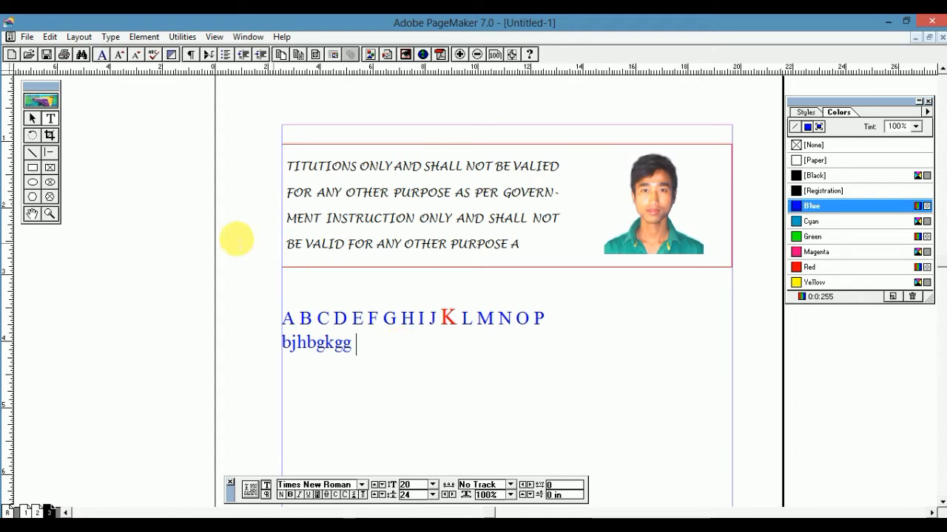
- Delete the whole text block containing the A to P letters and the bjhbgkgg line
left_click(32, 135)
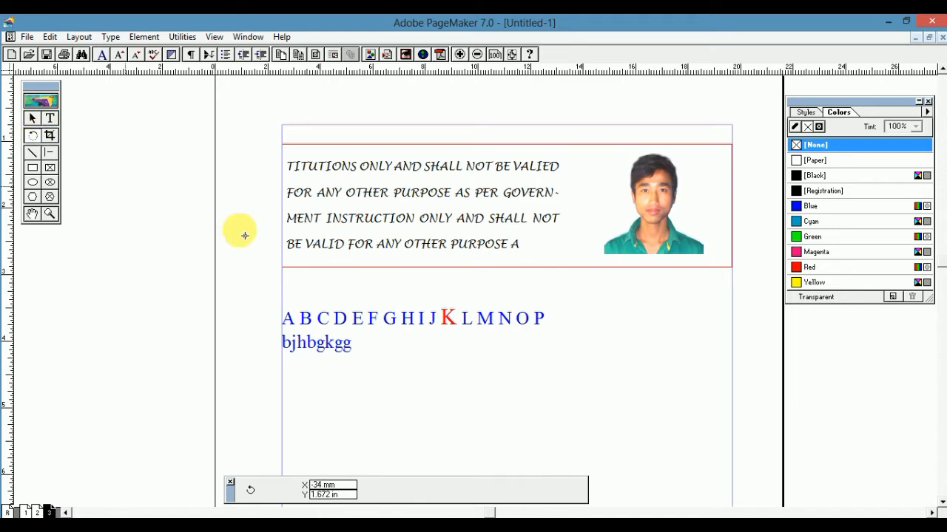
left_click(346, 329)
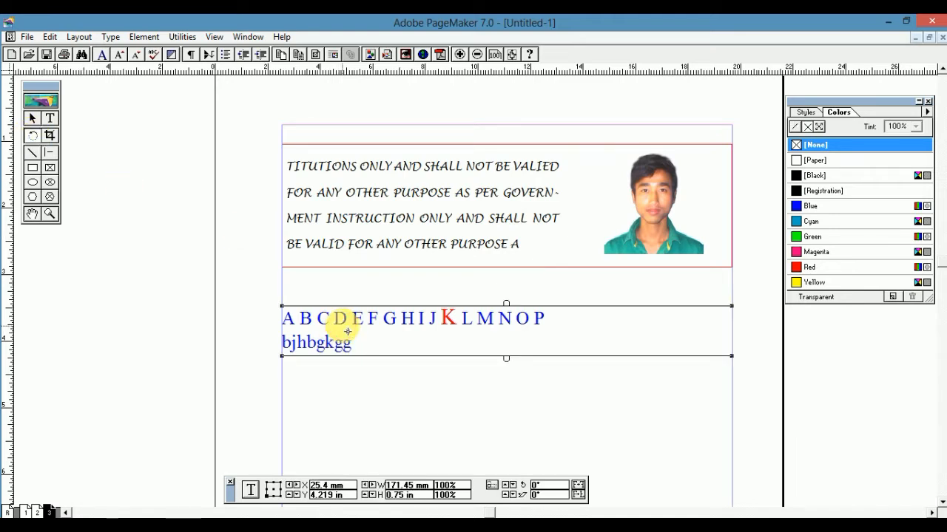
key("Delete")
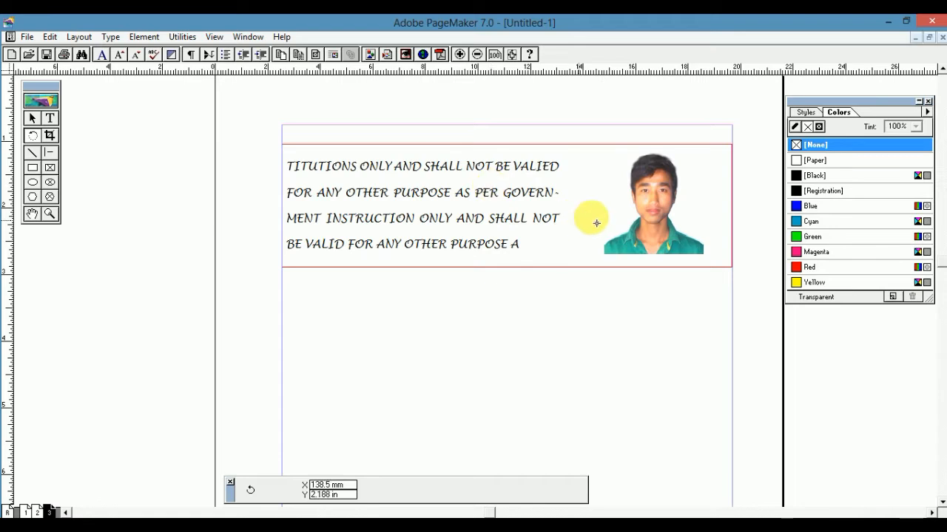
- Rotate the photo to about 88° and the paragraph text block to about -42° with the Rotate tool
left_click(659, 226)
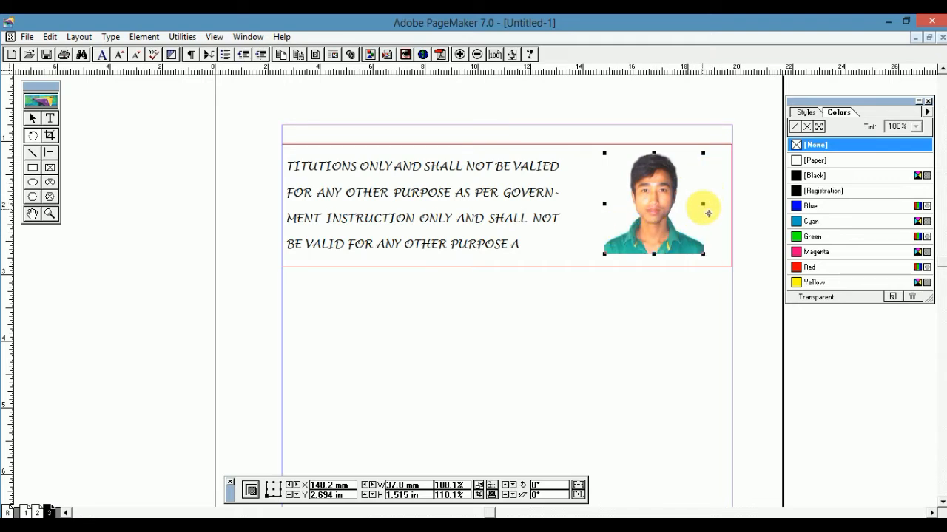
mouse_move(704, 207)
left_mouse_down()
mouse_move(722, 222)
mouse_move(703, 237)
mouse_move(687, 226)
mouse_move(691, 197)
mouse_move(709, 193)
left_mouse_up()
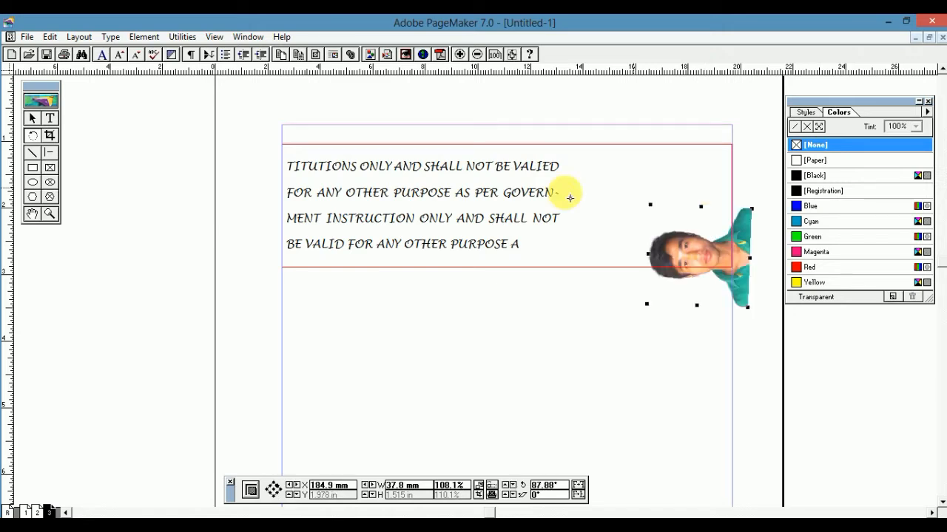
left_click(535, 201)
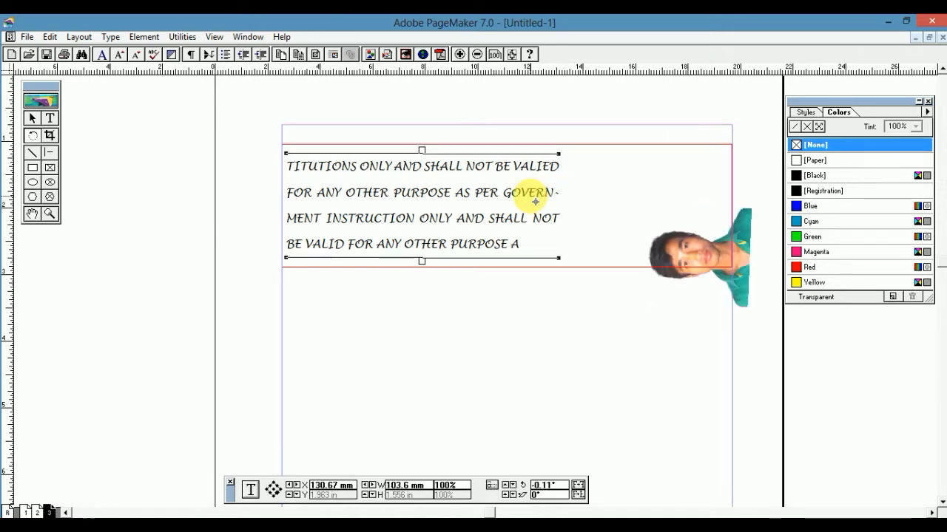
left_click_drag(560, 259, 614, 310)
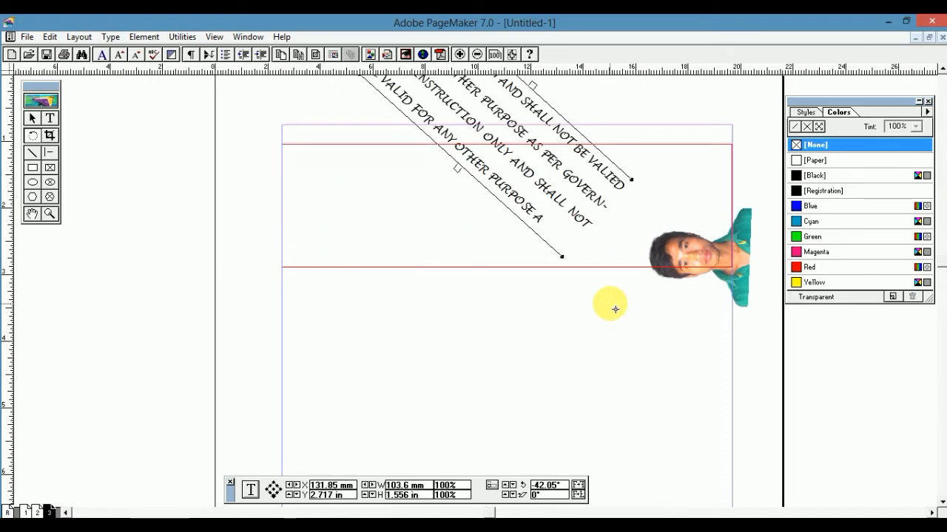
- Move the tilted paragraph down the page and stretch the red frame downward around it to a height of about 4.44 in
left_click(33, 120)
left_click(490, 144)
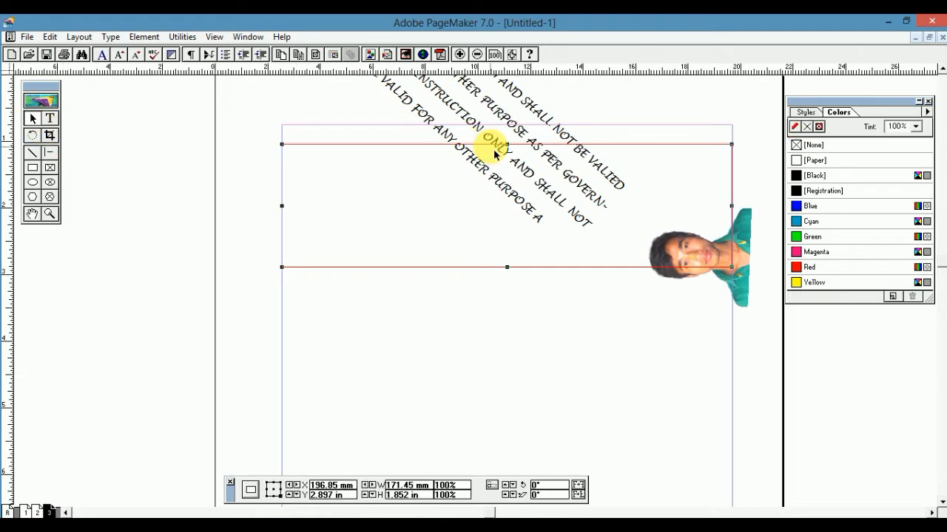
left_click(508, 169)
left_click_drag(509, 171, 516, 342)
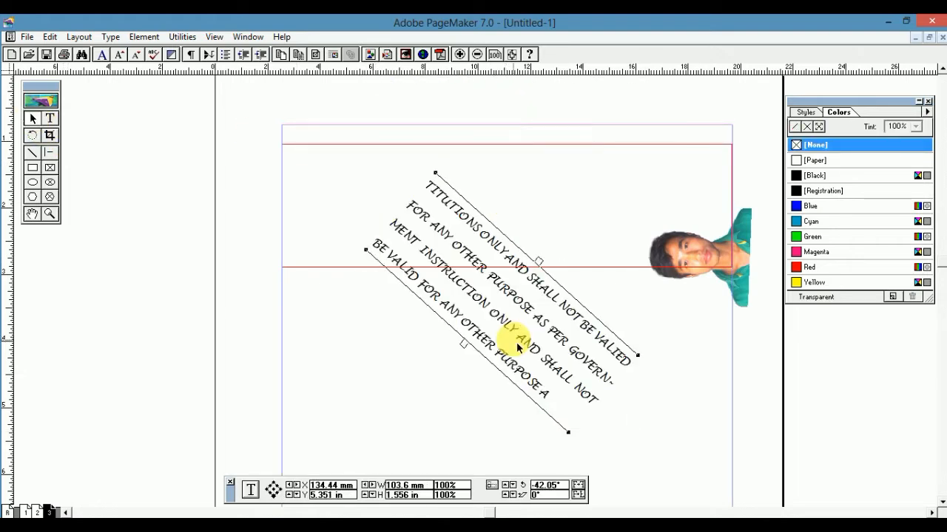
left_click(539, 267)
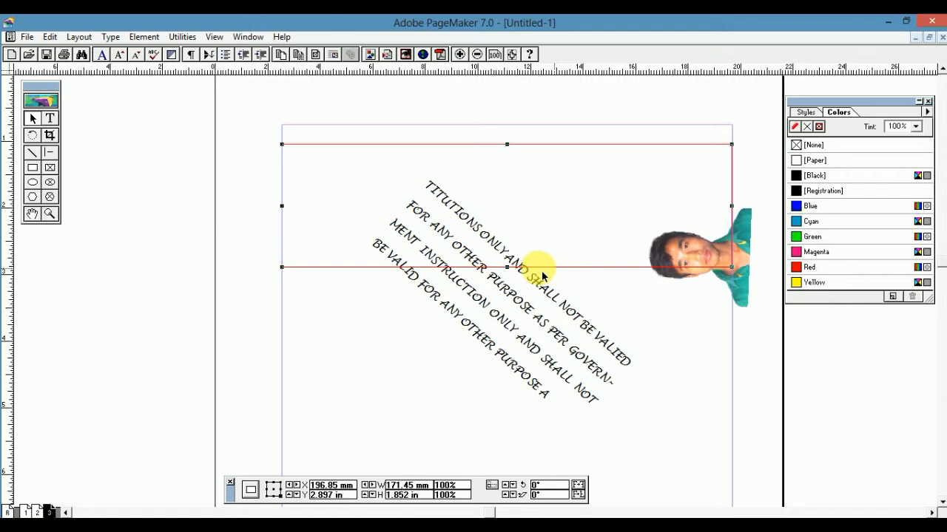
left_click_drag(507, 268, 510, 440)
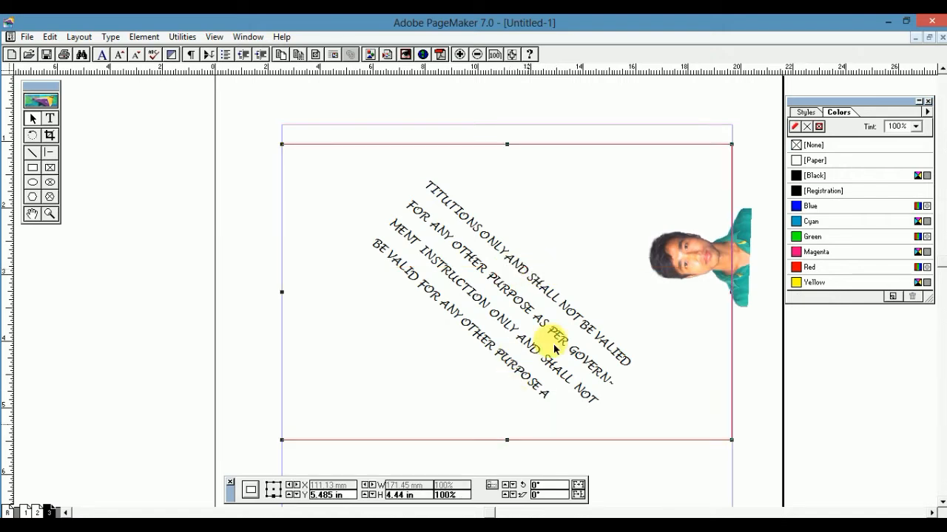
- Rotate the photo further to about 223° and move it into the lower-left area of the red frame
left_click(32, 168)
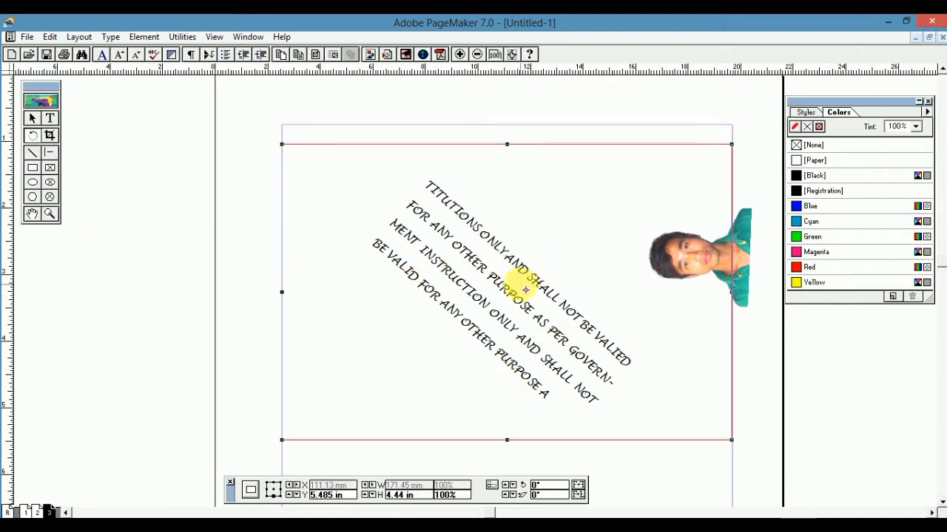
left_click(714, 273)
left_click_drag(747, 309, 686, 249)
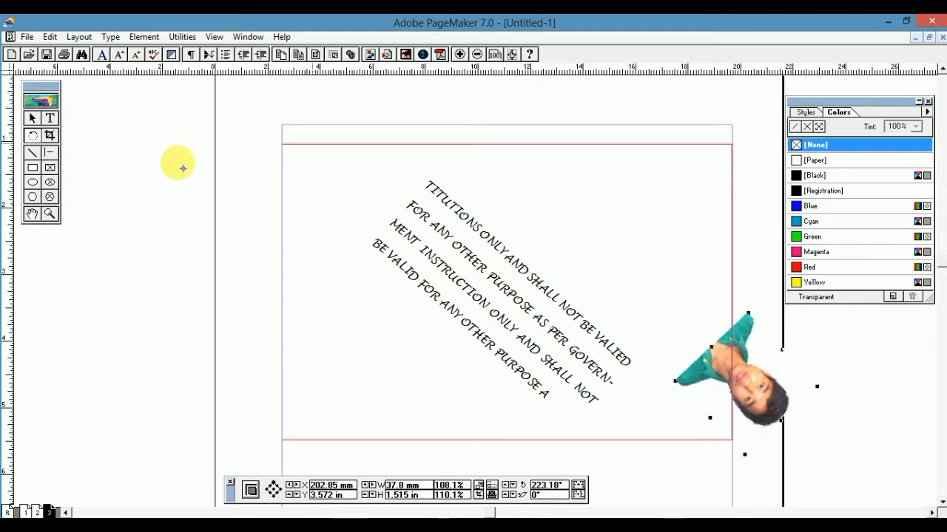
left_click(32, 119)
left_click_drag(731, 360, 346, 345)
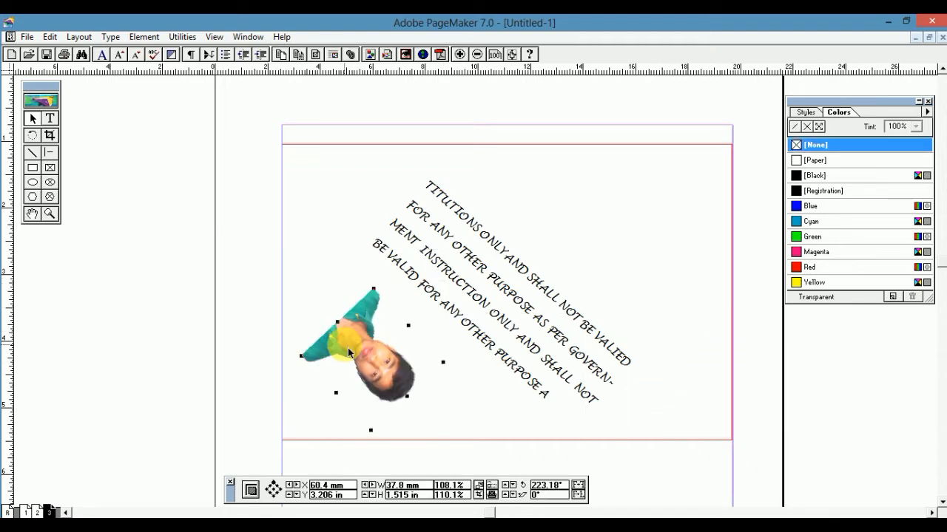
left_click(447, 286)
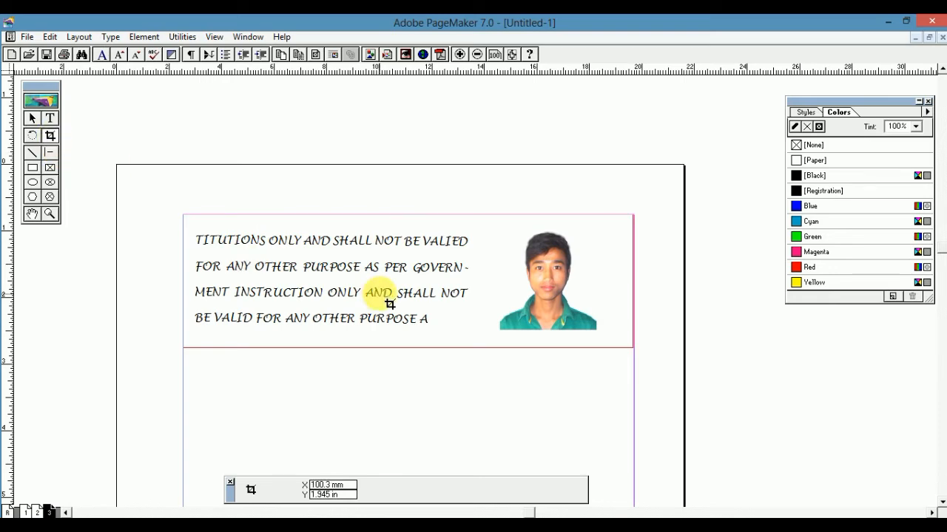
- Crop the upright photo tightly around the face, to about 20.9 mm wide and 1.03 in high
left_click(574, 303)
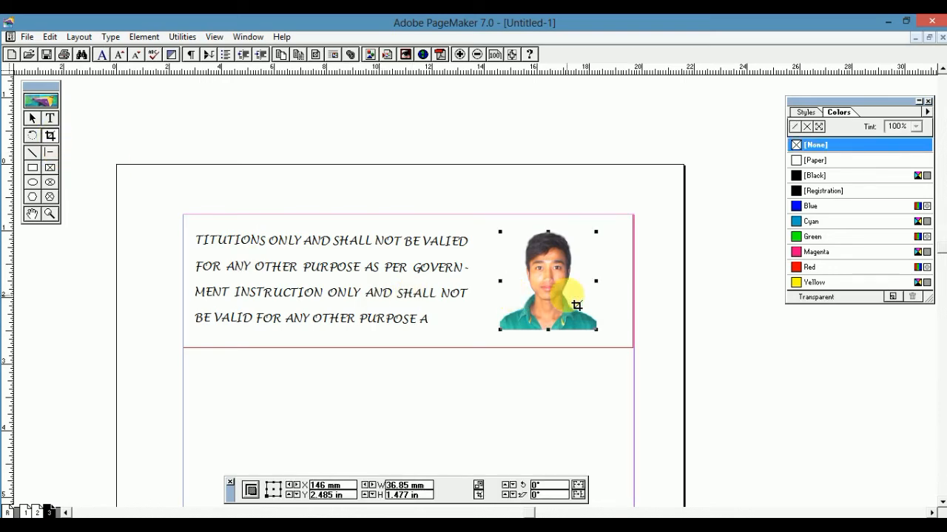
left_click_drag(527, 279, 578, 282)
left_click_drag(545, 330, 547, 302)
left_click_drag(556, 242, 521, 267)
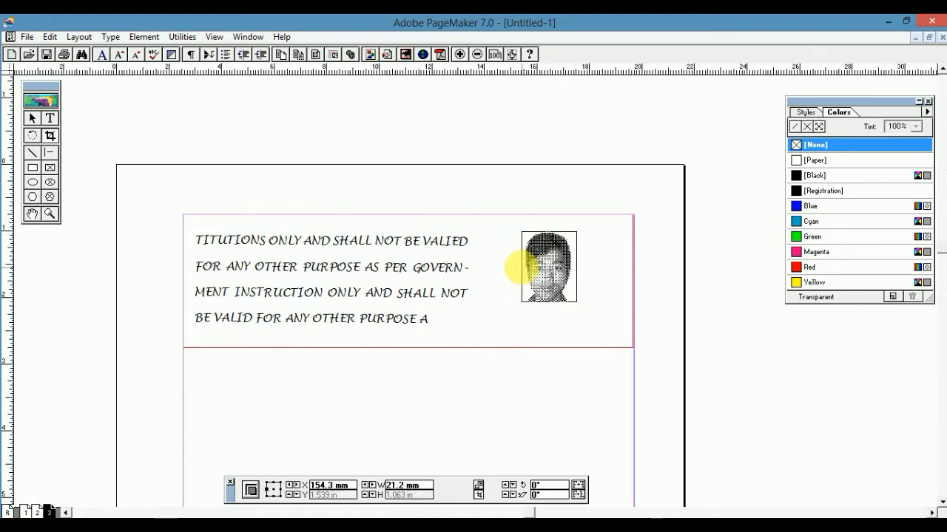
left_click_drag(554, 302, 563, 311)
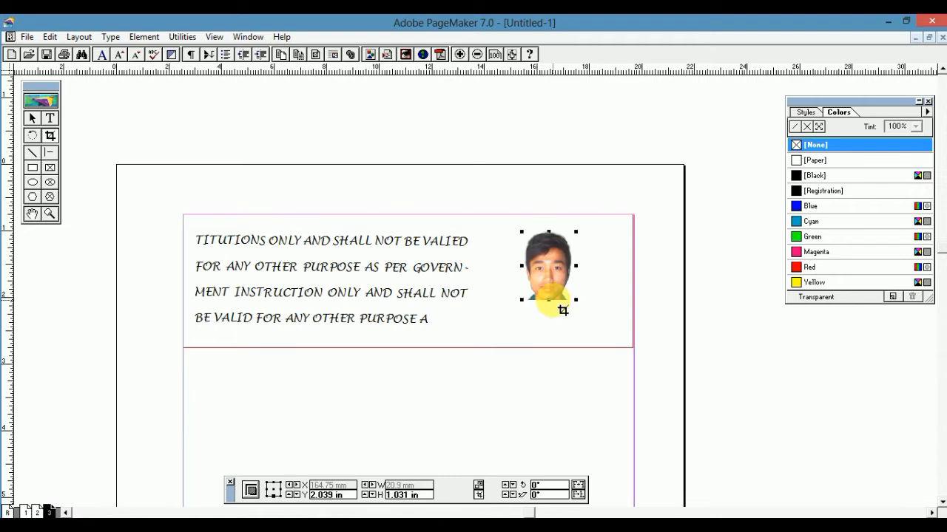
left_click(383, 289)
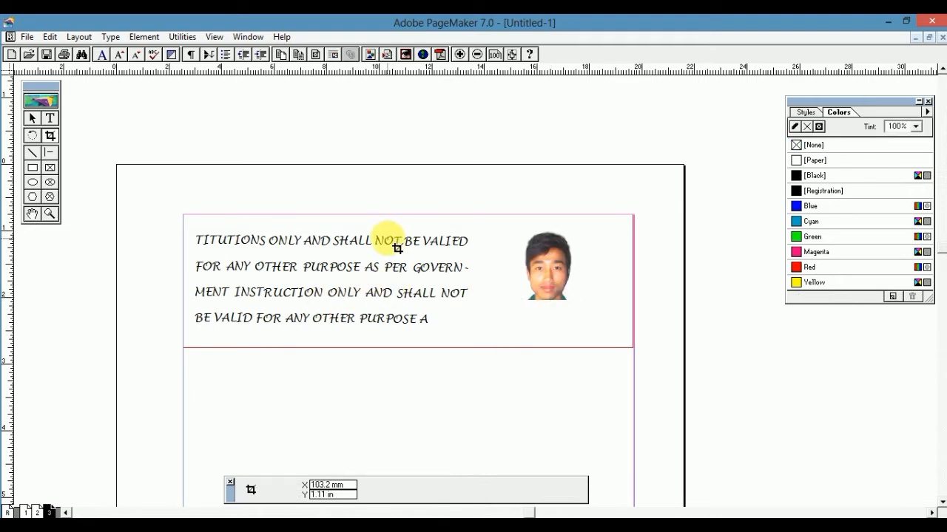
- Widen the photo's crop to include the shoulders again, to about 33.3 mm wide and 1.48 in high
left_click(575, 265)
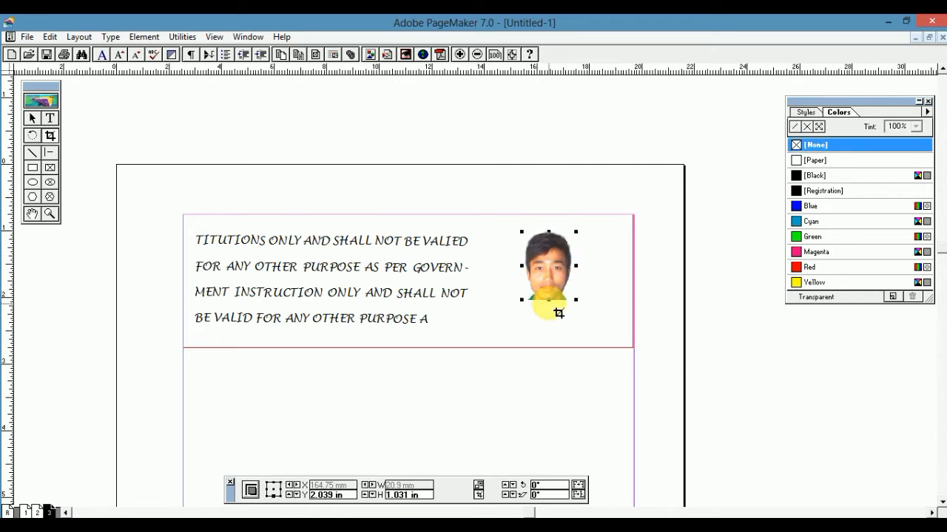
left_click_drag(548, 300, 555, 325)
left_click_drag(522, 274, 508, 273)
left_click_drag(585, 271, 596, 274)
left_click_drag(564, 329, 559, 328)
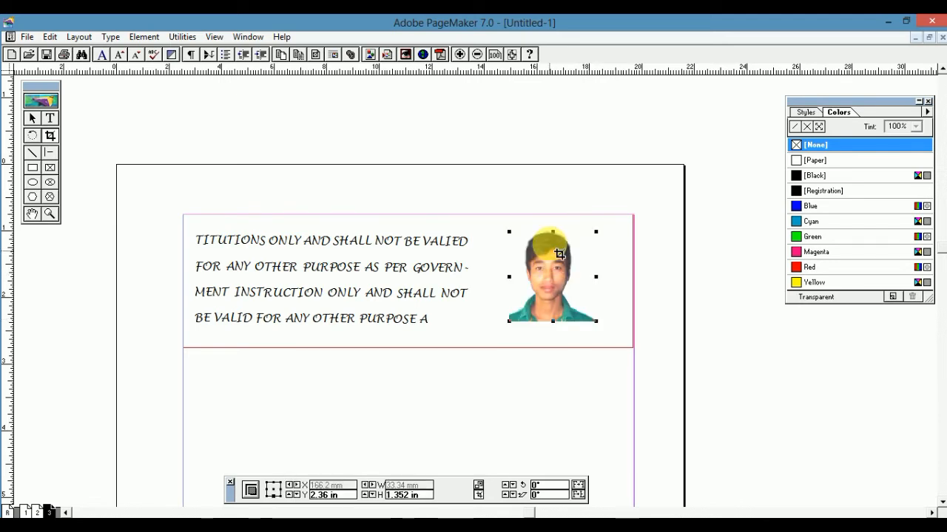
left_click_drag(553, 222, 553, 231)
left_click_drag(553, 322, 560, 346)
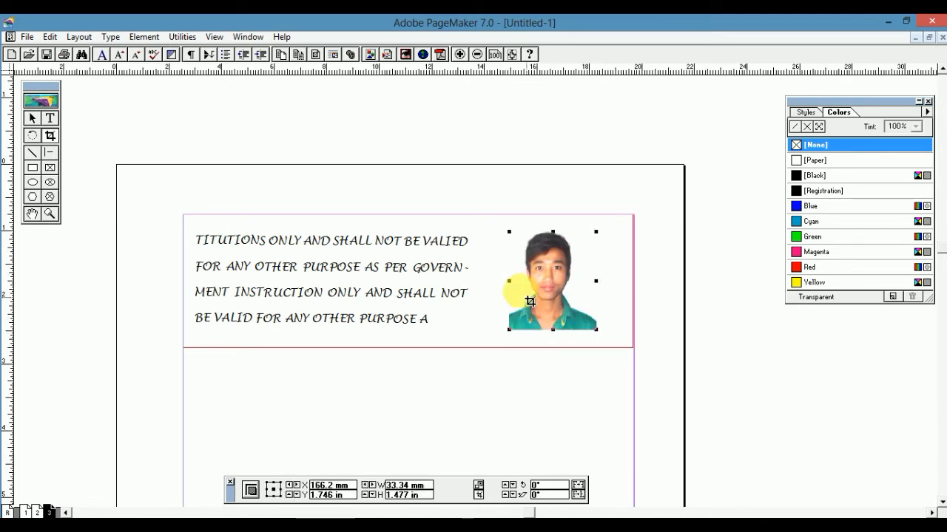
- Adjust the photo's crop to about 23.7 mm wide and trim a little off its lower edge
left_click_drag(511, 281, 507, 293)
left_click(545, 328)
left_click_drag(596, 282, 580, 281)
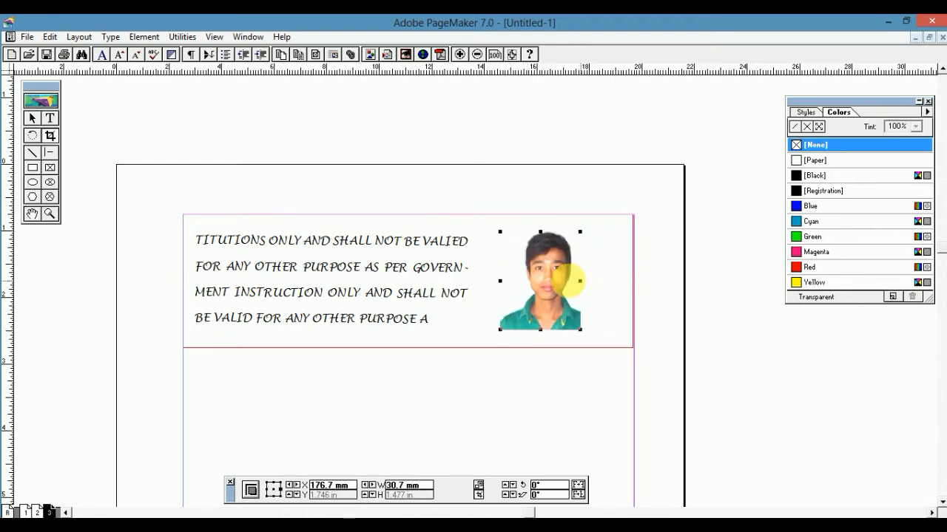
left_click_drag(500, 281, 516, 287)
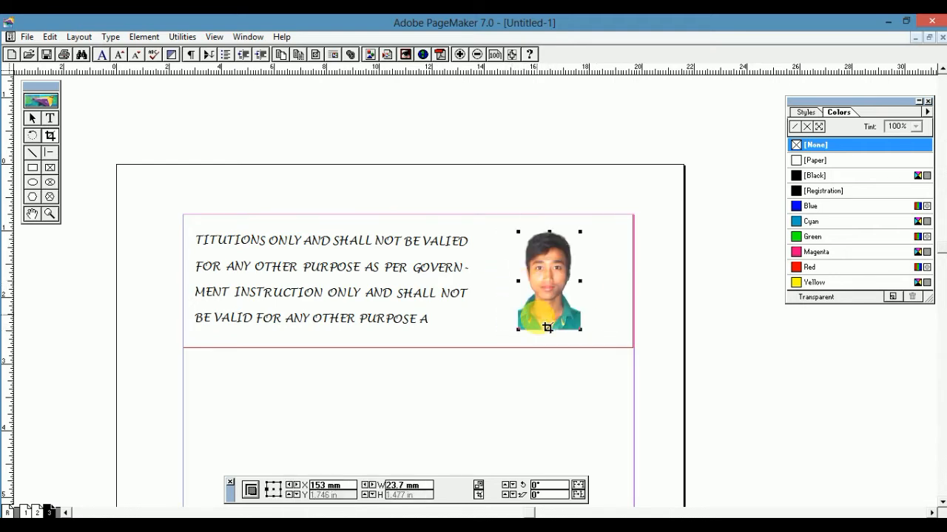
left_click_drag(549, 330, 548, 315)
left_click(390, 311)
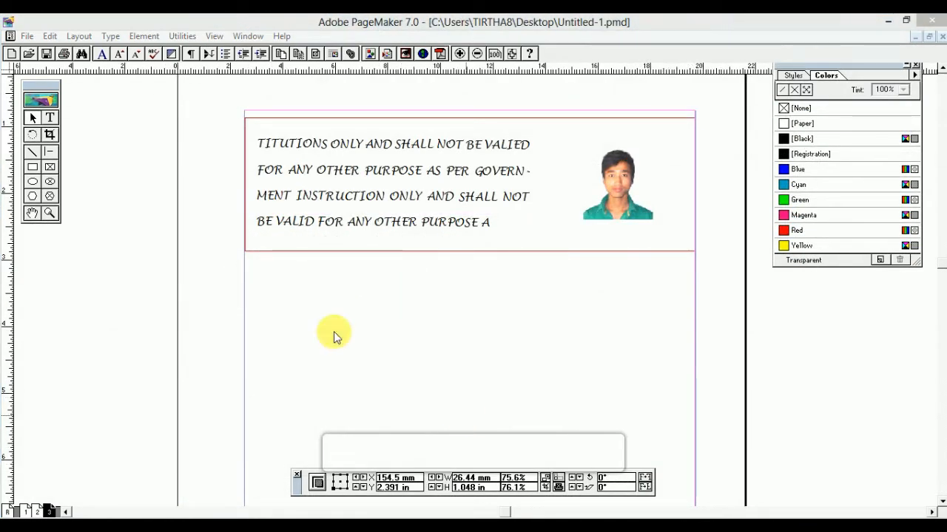
- Draw a cluster of crossing free-angle lines below the text frame, near the page's left margin, with the Line tool
left_click(32, 152)
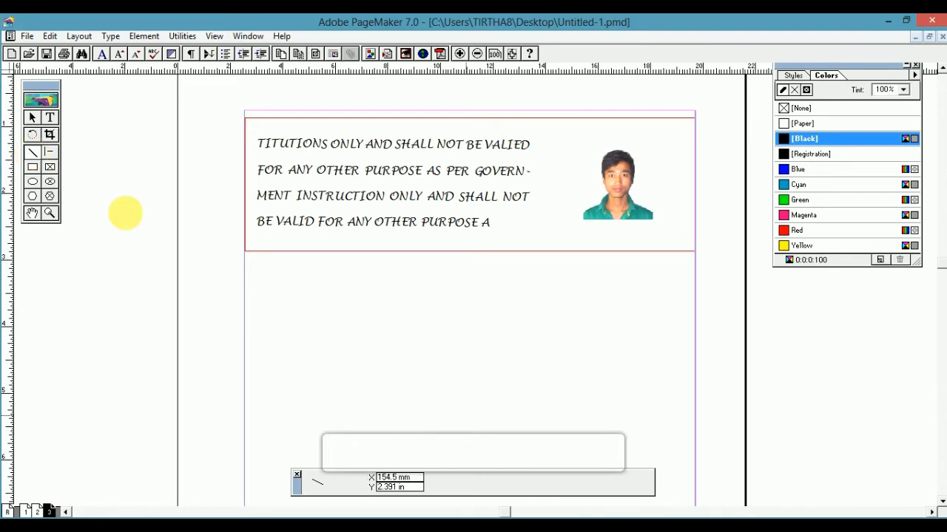
left_click_drag(270, 311, 371, 371)
left_click_drag(324, 295, 285, 400)
left_click_drag(271, 347, 359, 318)
left_click_drag(353, 379, 353, 379)
left_click_drag(315, 286, 319, 376)
left_click_drag(271, 343, 374, 358)
mouse_move(345, 293)
left_mouse_down()
mouse_move(318, 380)
mouse_move(321, 405)
left_mouse_up()
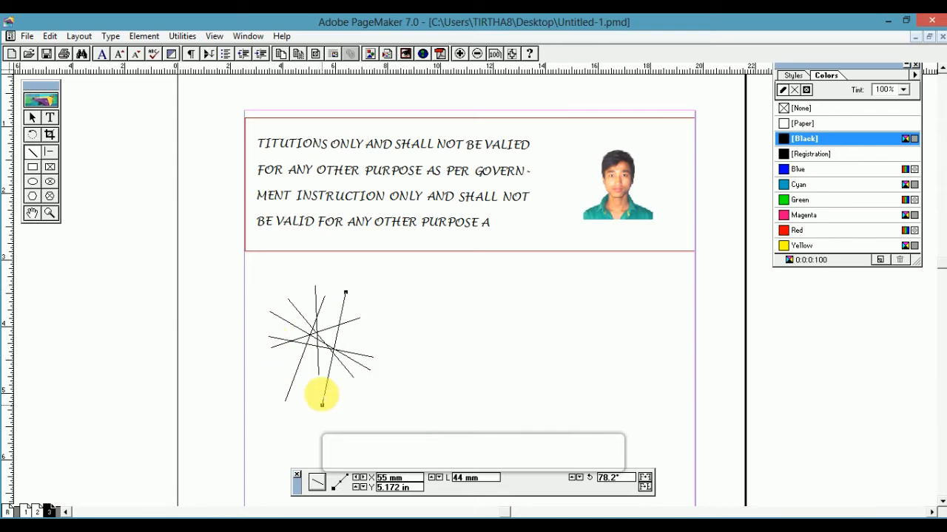
left_click_drag(322, 311, 353, 404)
left_click_drag(403, 366, 388, 358)
- Draw a circle beside the cluster of crossing lines with the Ellipse tool
left_click(32, 181)
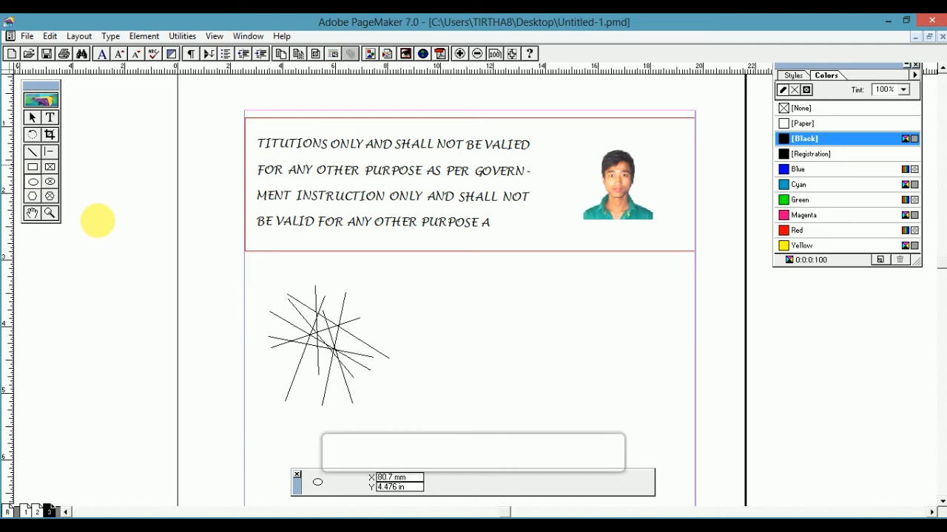
left_click_drag(452, 294, 497, 336)
left_click_drag(576, 383, 617, 406)
- Draw straight lines across the circle at different angles through its centre, like the spokes of a wheel
left_click(31, 151)
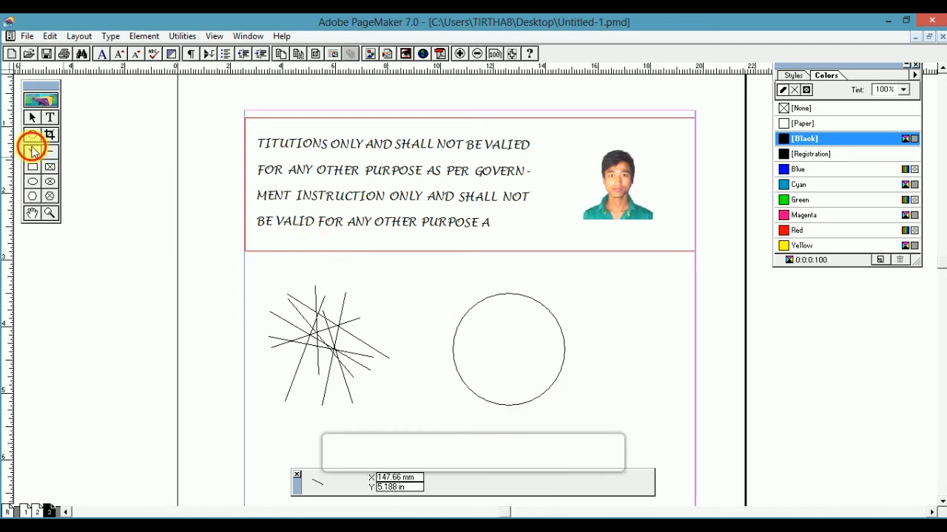
left_click_drag(454, 354, 565, 344)
left_click_drag(506, 293, 513, 400)
mouse_move(471, 309)
left_mouse_down()
mouse_move(571, 387)
mouse_move(551, 377)
left_mouse_up()
mouse_move(539, 306)
left_mouse_down()
mouse_move(494, 401)
mouse_move(487, 397)
left_mouse_up()
mouse_move(461, 333)
left_mouse_down()
mouse_move(547, 375)
mouse_move(562, 357)
left_mouse_up()
mouse_move(519, 303)
left_mouse_down()
mouse_move(508, 395)
mouse_move(486, 387)
mouse_move(528, 332)
mouse_move(555, 322)
left_mouse_up()
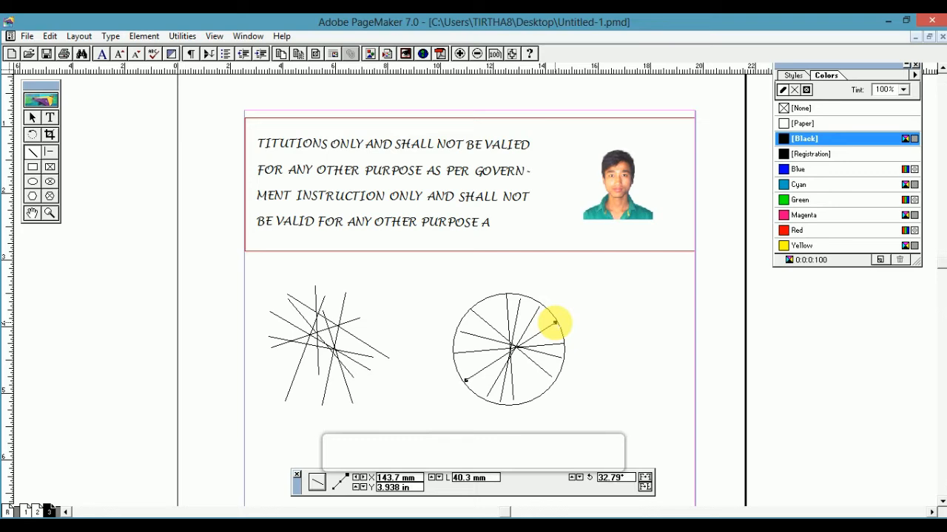
left_click_drag(485, 298, 538, 396)
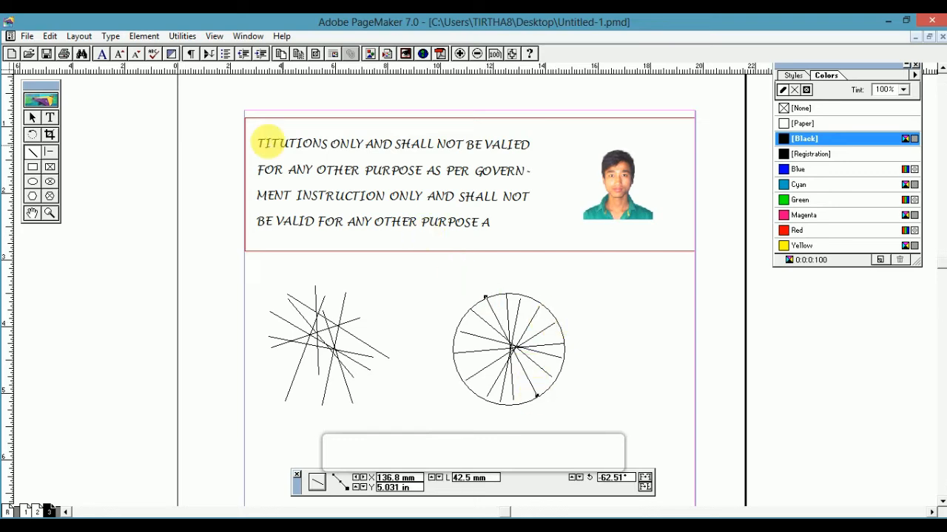
- Underline the first three lines of the paragraph with horizontal lines about 105 to 107 mm long
left_click_drag(257, 153, 533, 153)
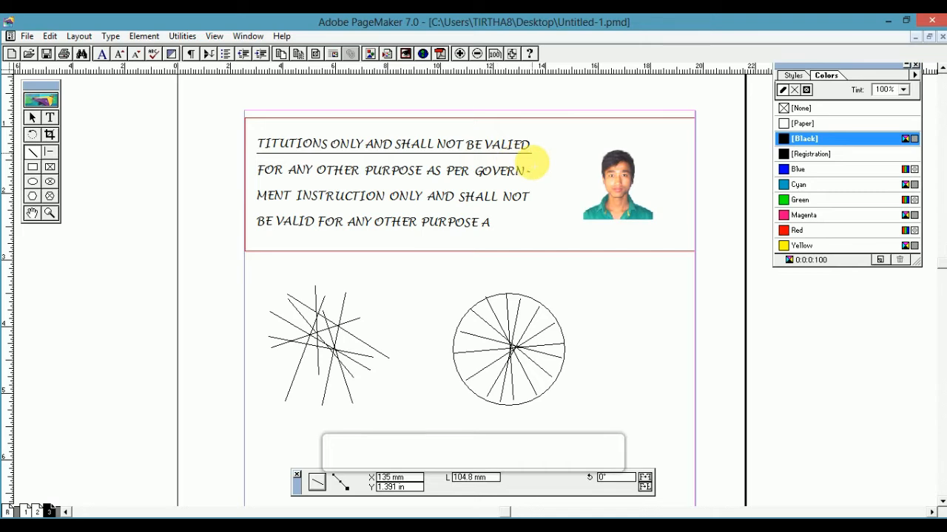
left_click_drag(257, 184, 535, 212)
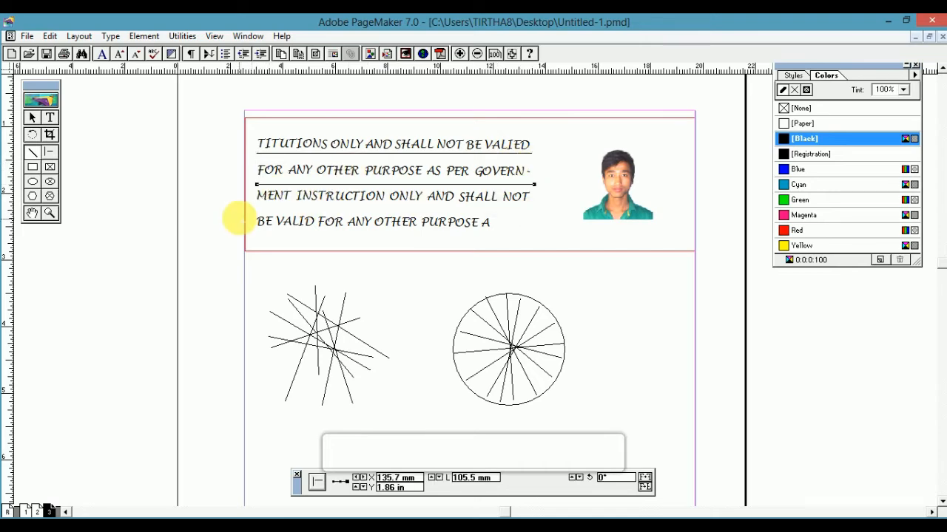
left_click_drag(250, 211, 535, 215)
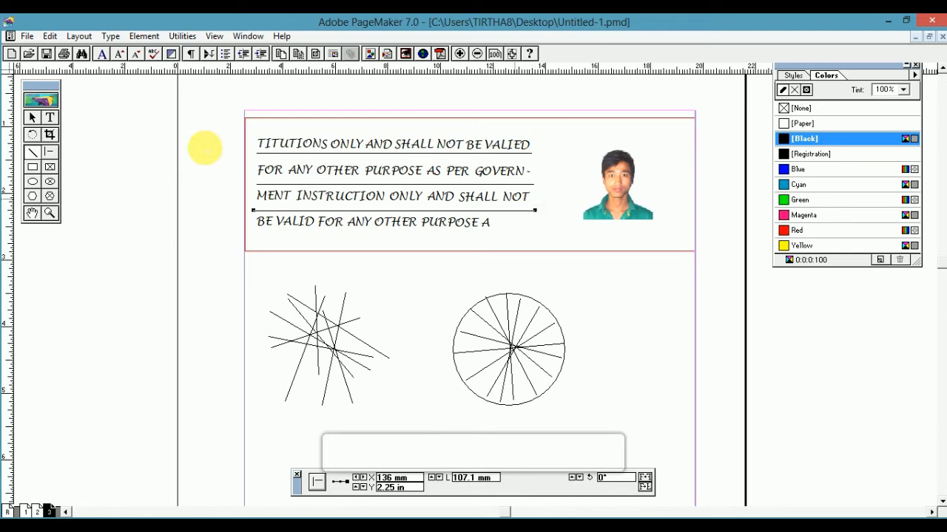
- With the Constrained-line tool, draw a vertical line, a crossing 50.8 mm horizontal line and a 36.8 mm diagonal at 45° beside the circle
left_click(52, 155)
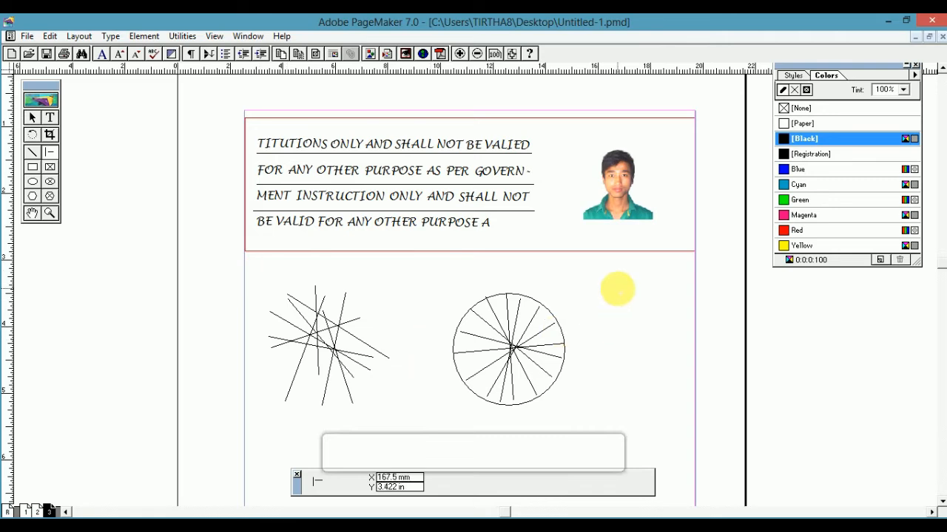
left_click_drag(617, 288, 618, 405)
left_click_drag(605, 353, 738, 353)
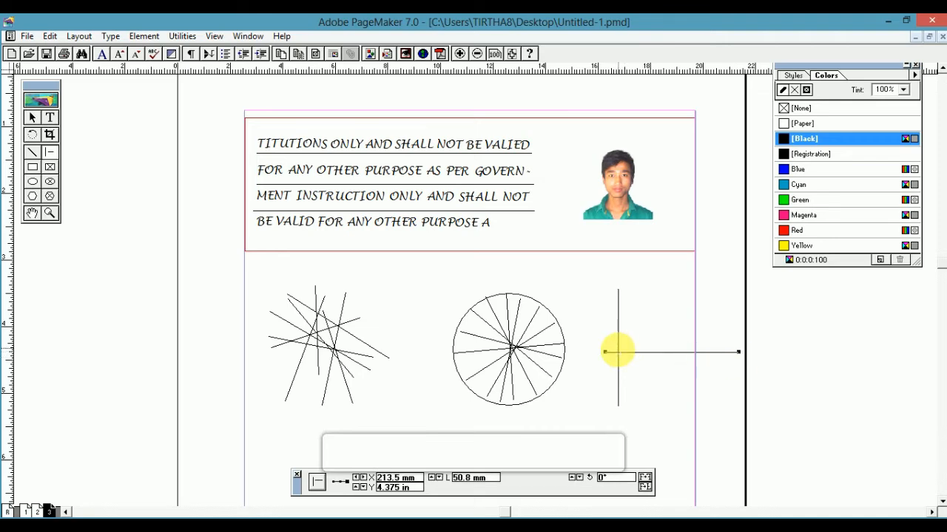
left_click(617, 353)
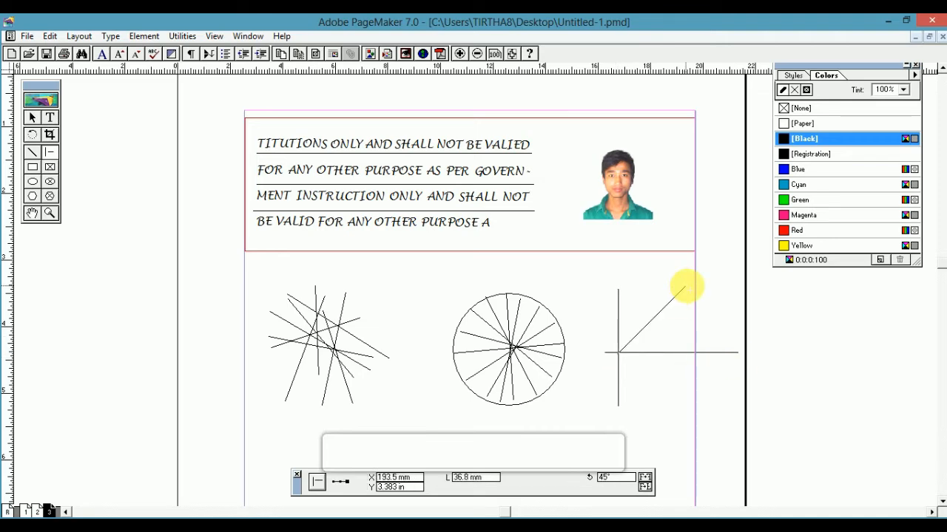
left_click_drag(685, 287, 686, 286)
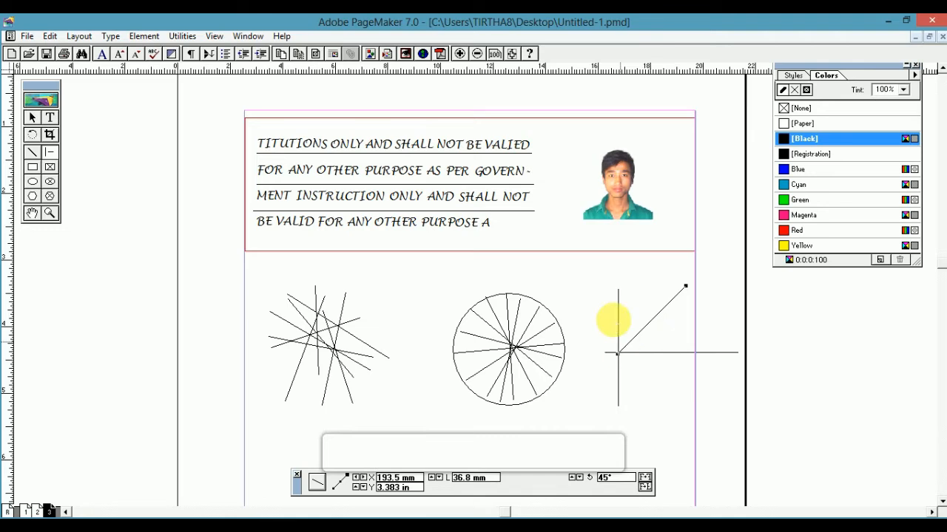
- Draw two free-angle lines with the Line tool, one into the circle's upper left and one about 37.75 mm long above it
left_click(33, 152)
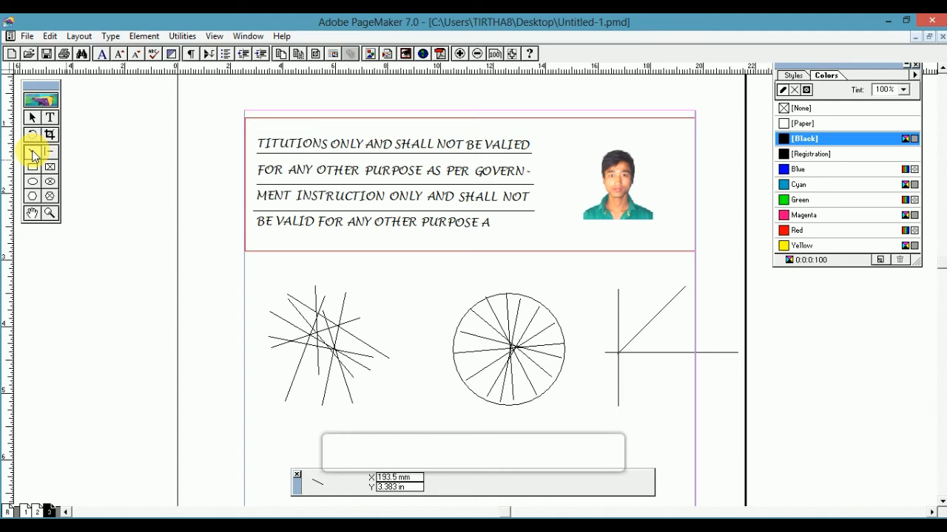
left_click_drag(404, 280, 481, 331)
left_click_drag(555, 281, 460, 256)
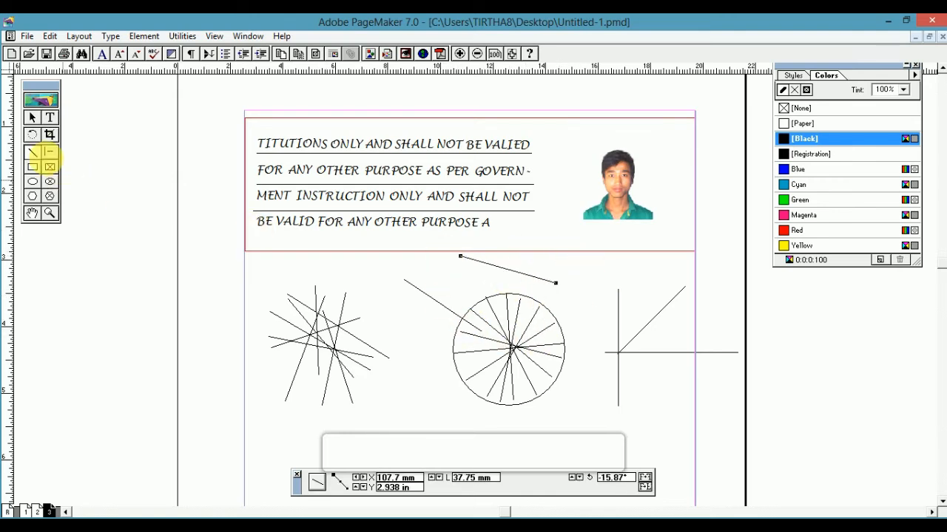
- On the empty pasteboard, draw a constrained vertical line about 68 mm long, a horizontal line crossing its lower end and a diagonal from their intersection
left_click(49, 153)
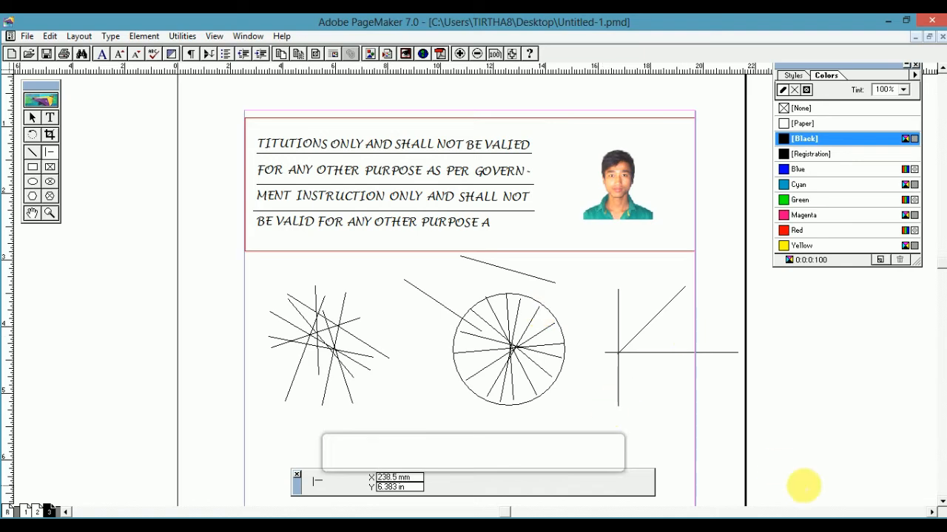
left_click(933, 512)
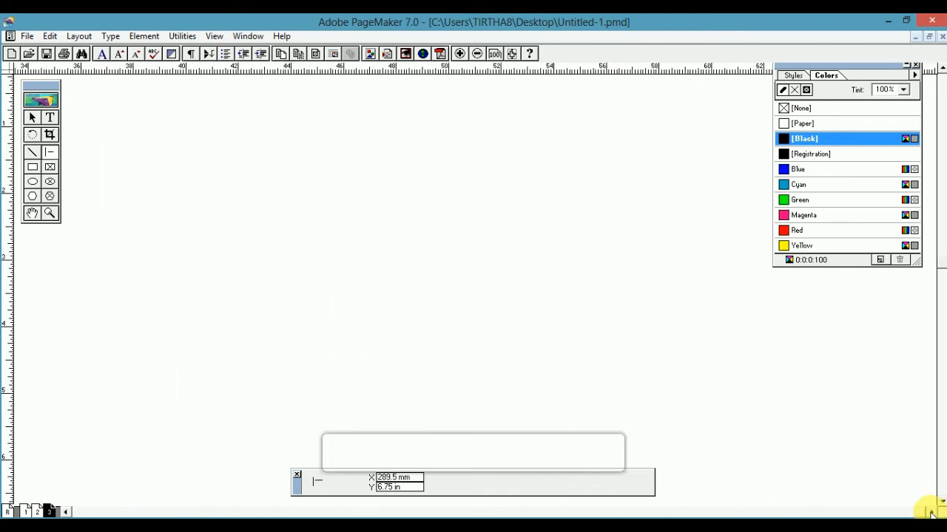
left_click_drag(332, 182, 349, 347)
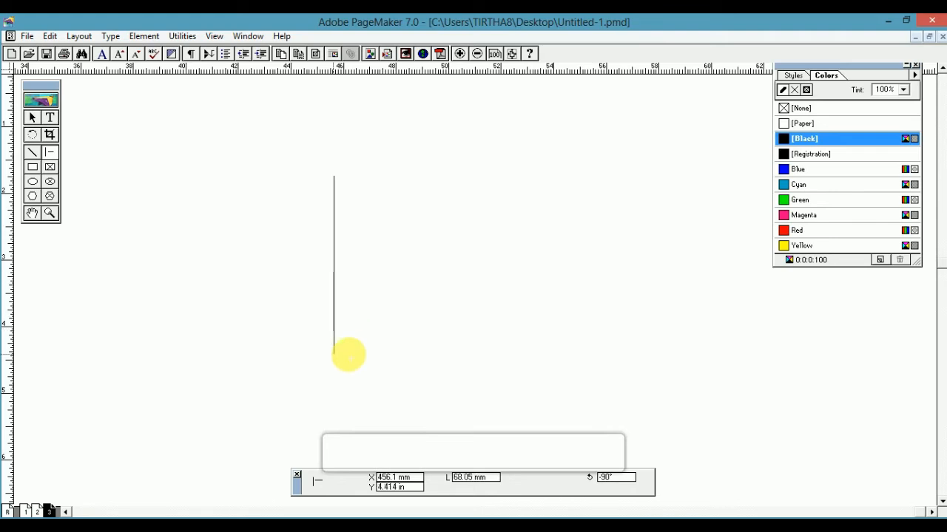
left_click_drag(286, 350, 548, 351)
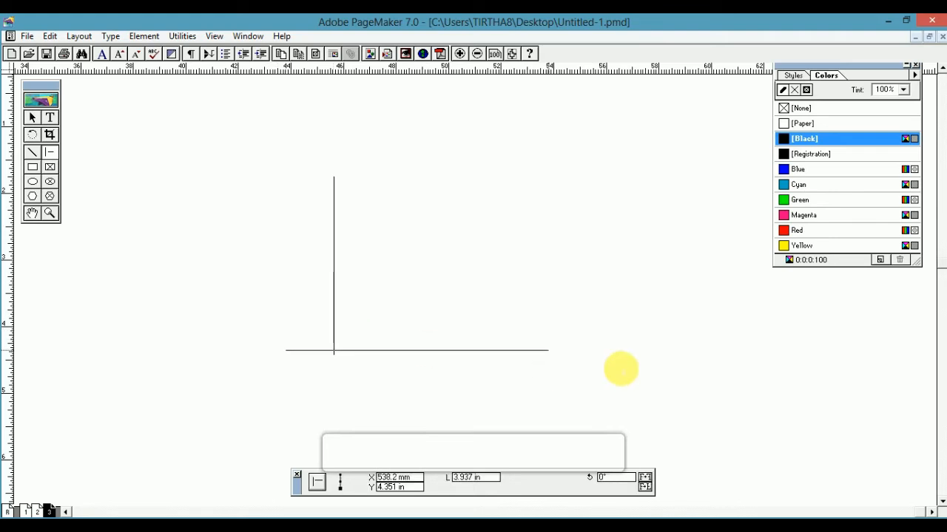
left_click_drag(620, 368, 637, 352)
left_click_drag(333, 350, 632, 161)
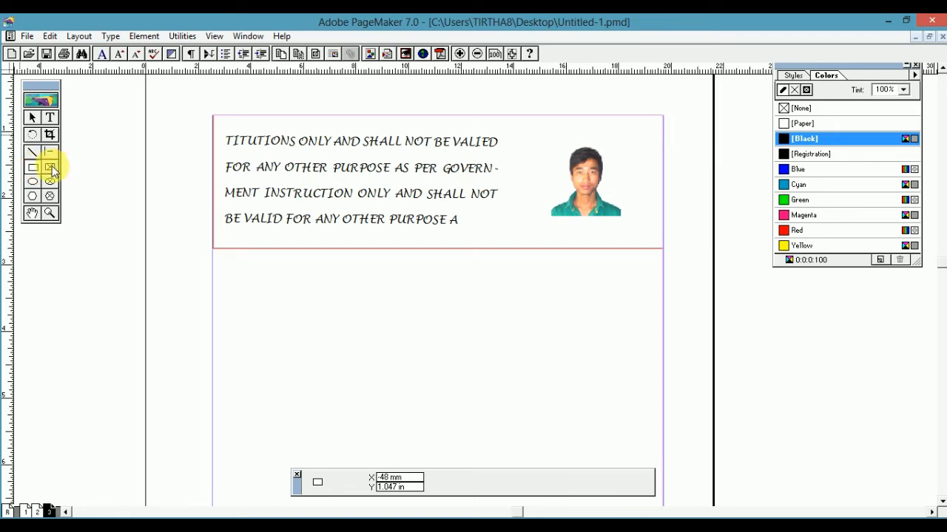
- Draw two rectangles below the red frame, about 51.8 mm by 1.92 in and 29 mm by 2.02 in
left_click(33, 167)
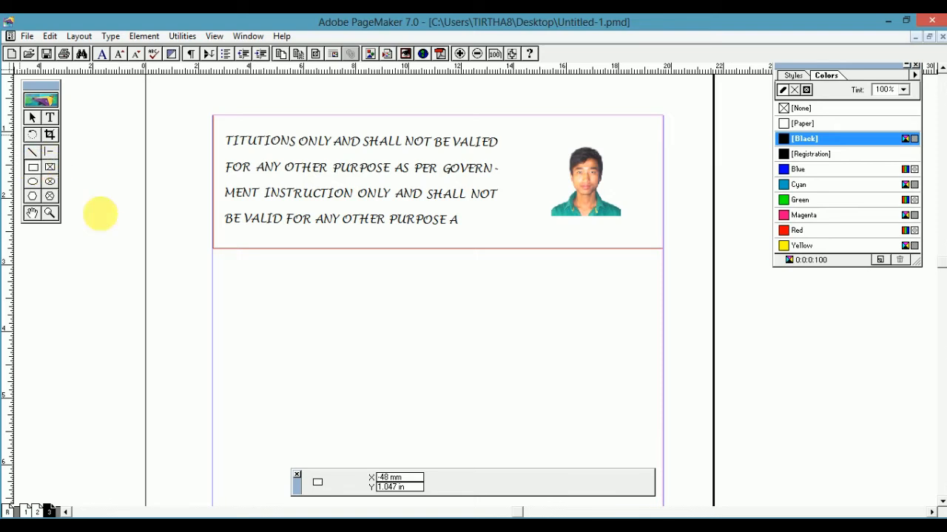
left_click(33, 167)
left_click_drag(238, 268, 374, 394)
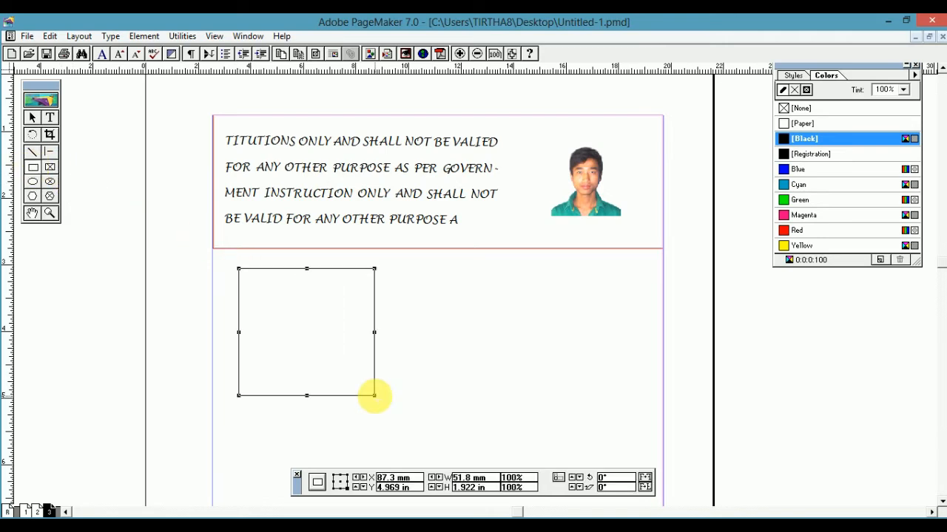
left_click_drag(394, 267, 469, 401)
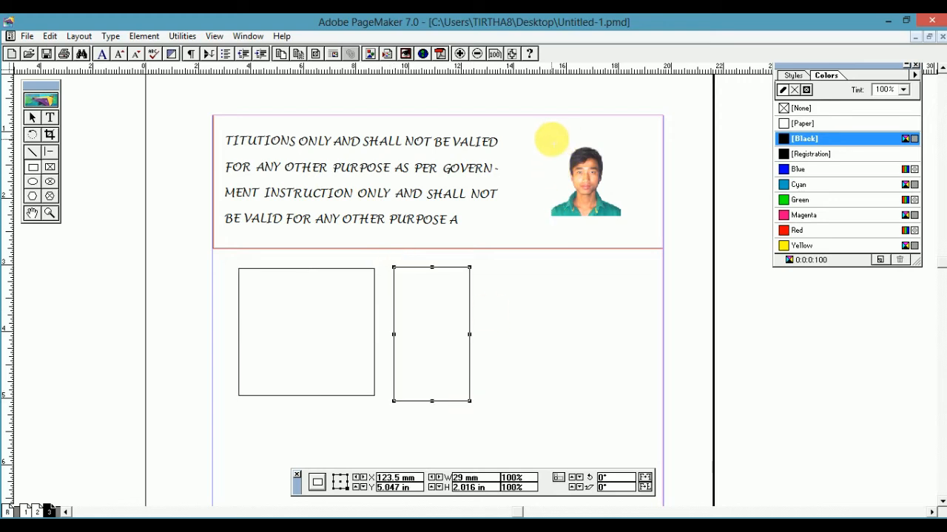
- Draw rectangular borders around the photo, about 27.5 mm by 1.14 in, and around the paragraph's first and third lines, about 107 mm wide
left_click_drag(550, 140, 622, 216)
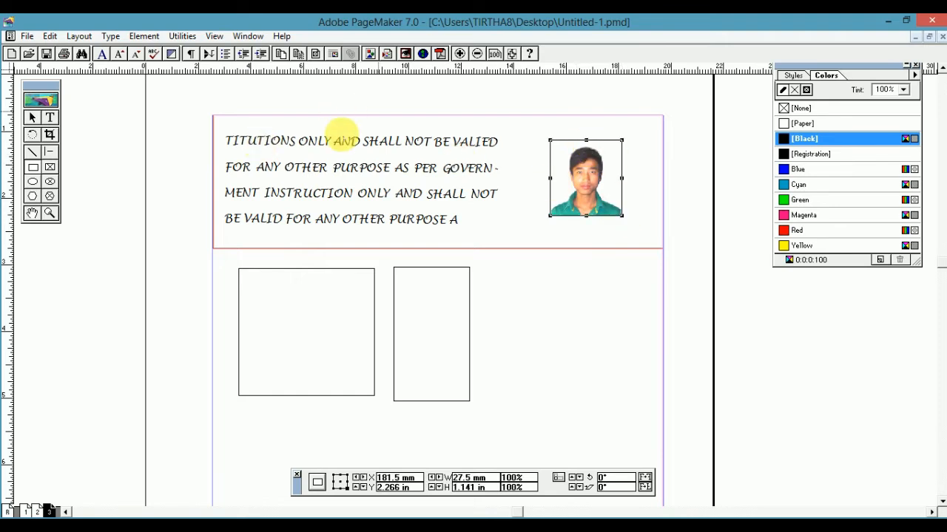
mouse_move(226, 131)
left_mouse_down()
mouse_move(311, 144)
mouse_move(502, 142)
mouse_move(502, 152)
left_mouse_up()
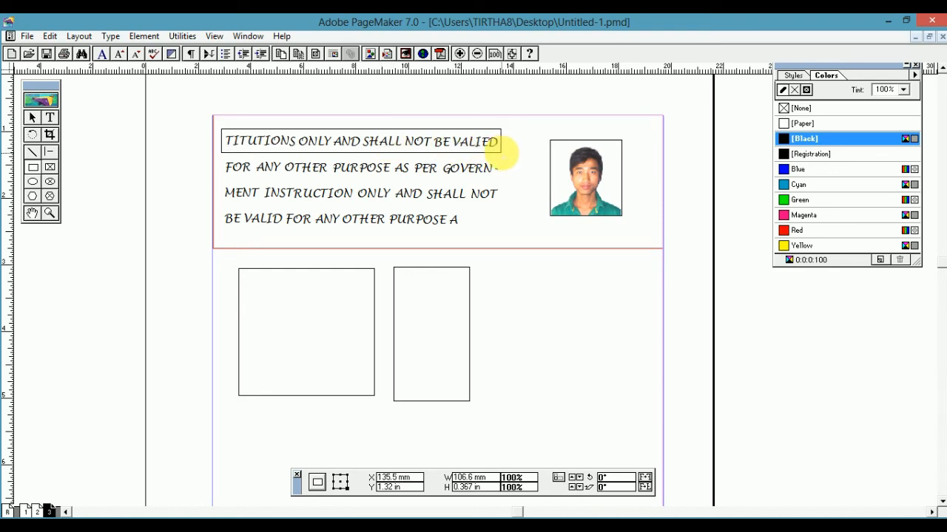
left_click_drag(223, 181, 503, 205)
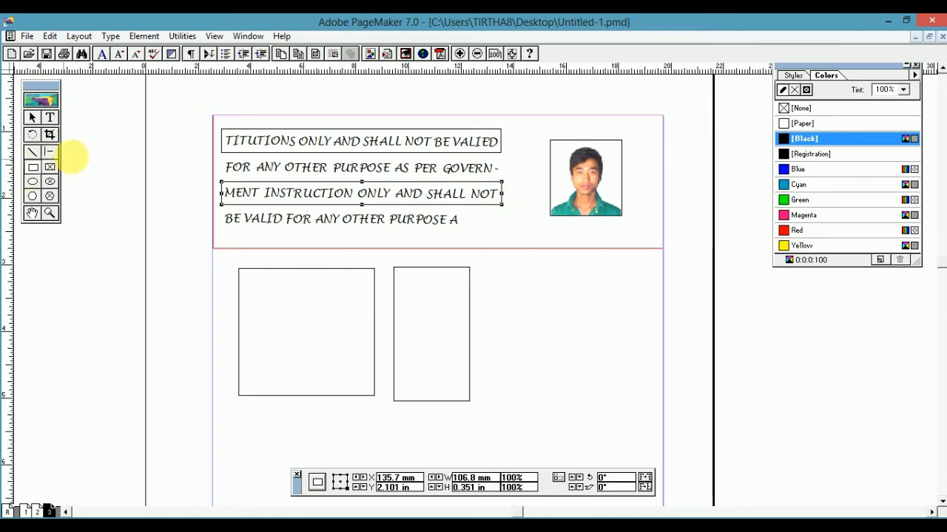
- Draw a rectangular placeholder frame about 36.7 mm by 1.63 in beside the two rectangles and enter the text KGJH in it
left_click(49, 169)
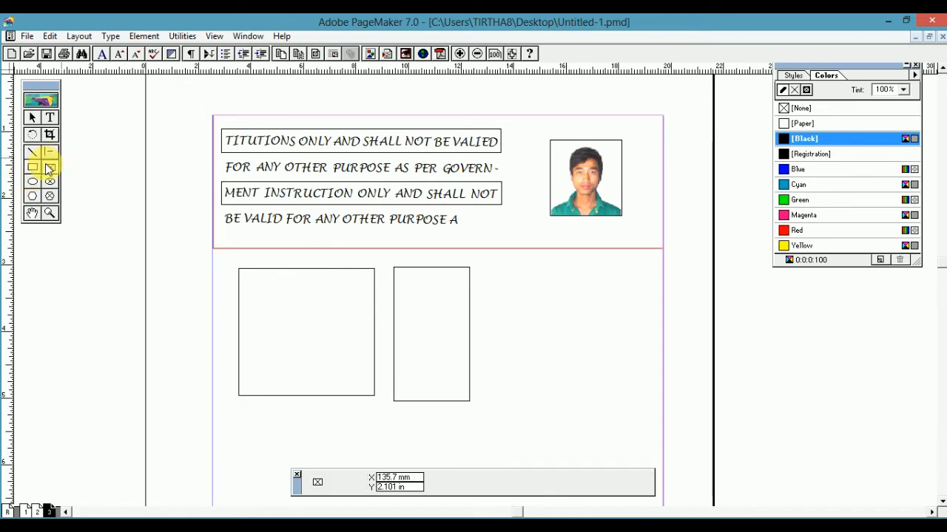
left_click_drag(516, 270, 611, 377)
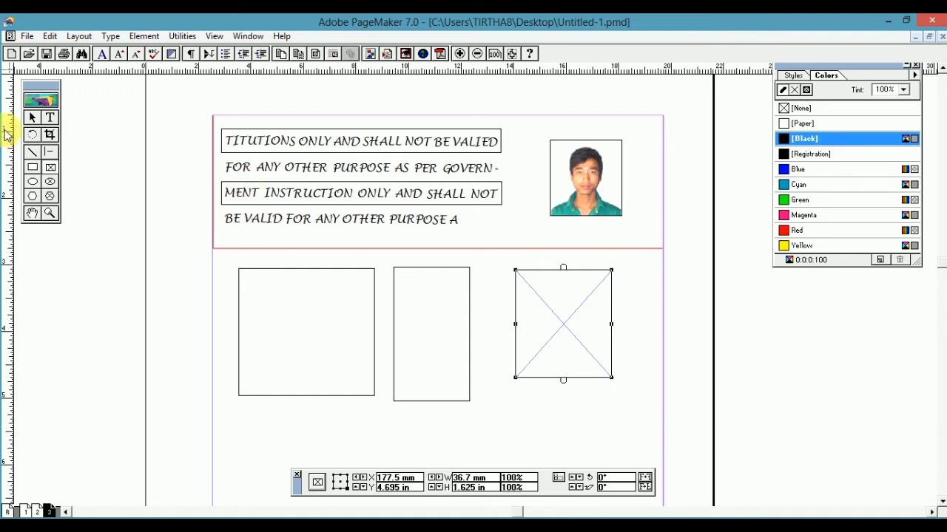
left_click(50, 118)
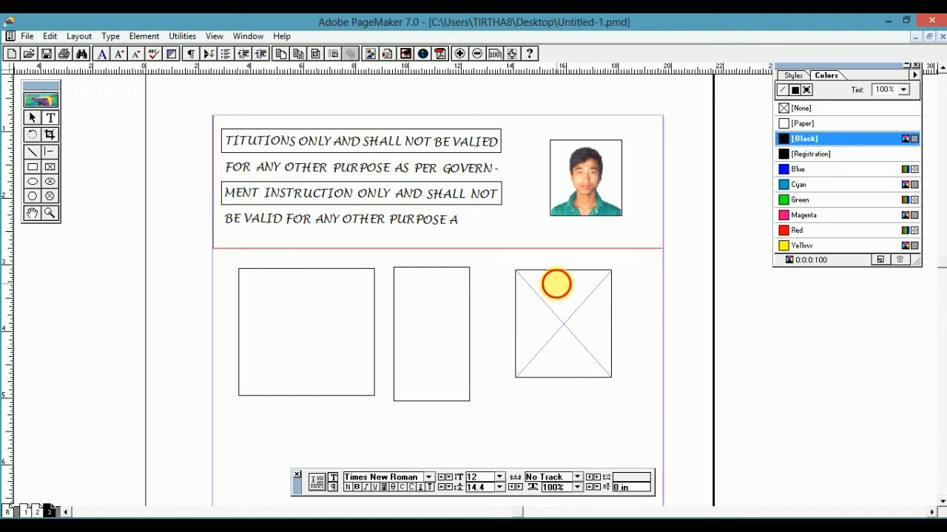
type("KGJH")
- Replace KGJH in the frame with abcdefghijklmnop and break the text onto a new line after the letter i
double_click(545, 286)
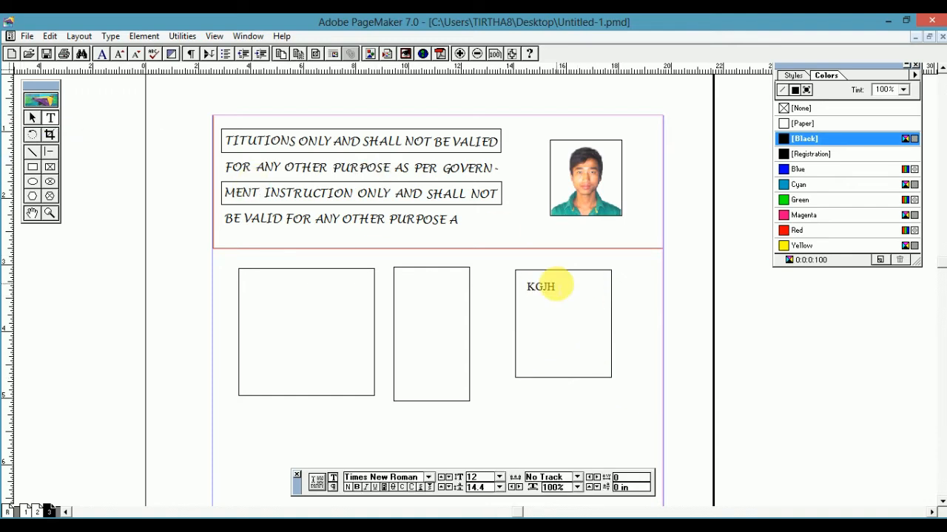
type("abcdefghijklmnop")
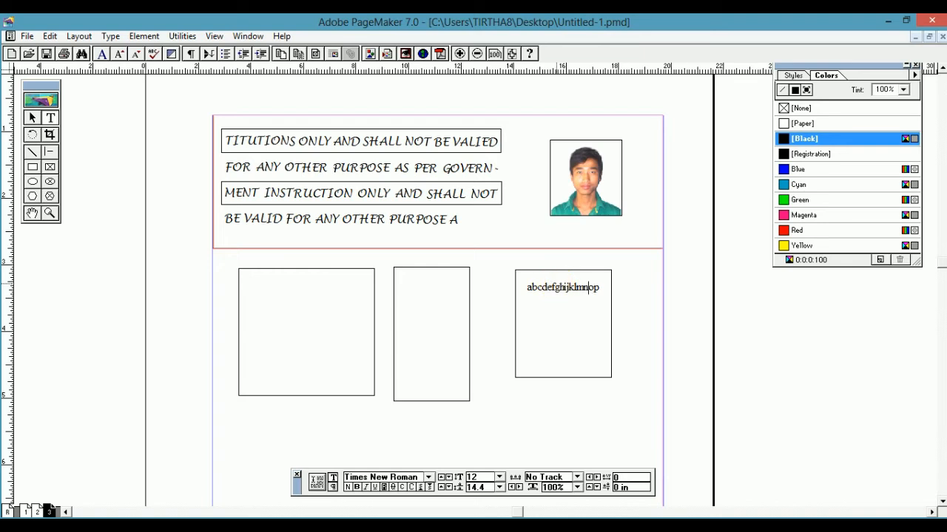
key("Return")
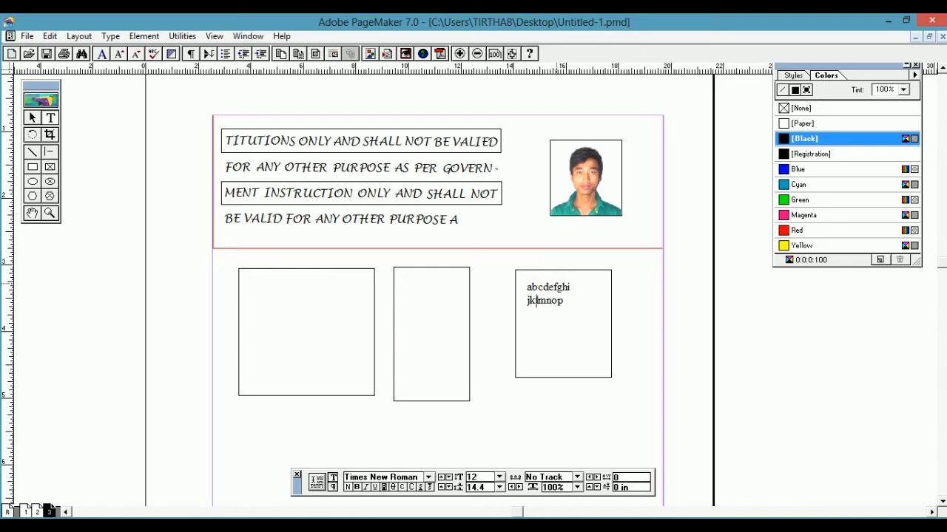
- Break the frame's text onto a new line after the letter m and fill the frame with repeated copies of the whole text
left_click(547, 301)
key("Return")
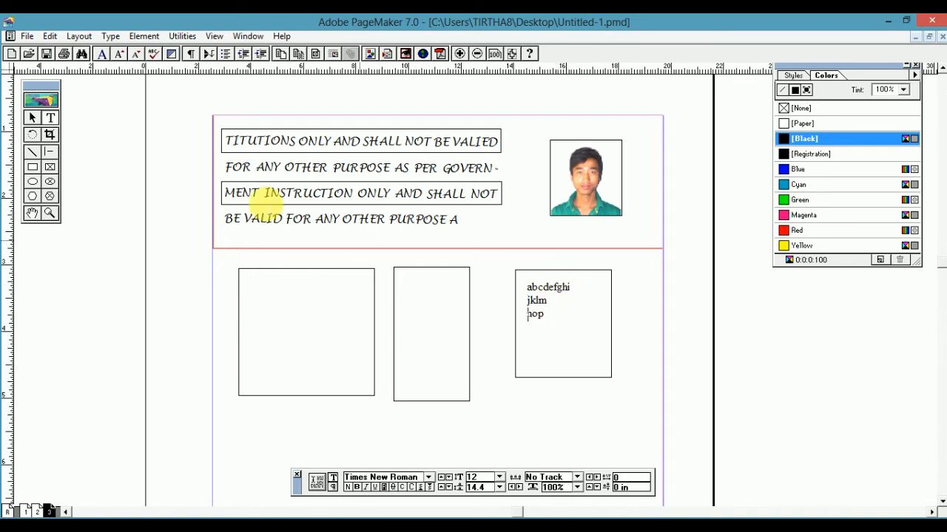
key("ctrl+a")
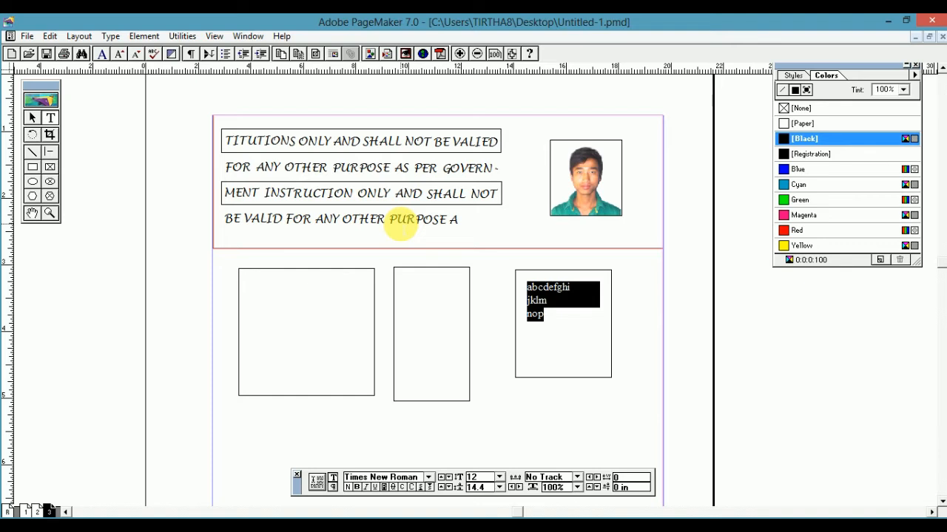
key("ctrl+c")
key("Right")
key("ctrl+v")
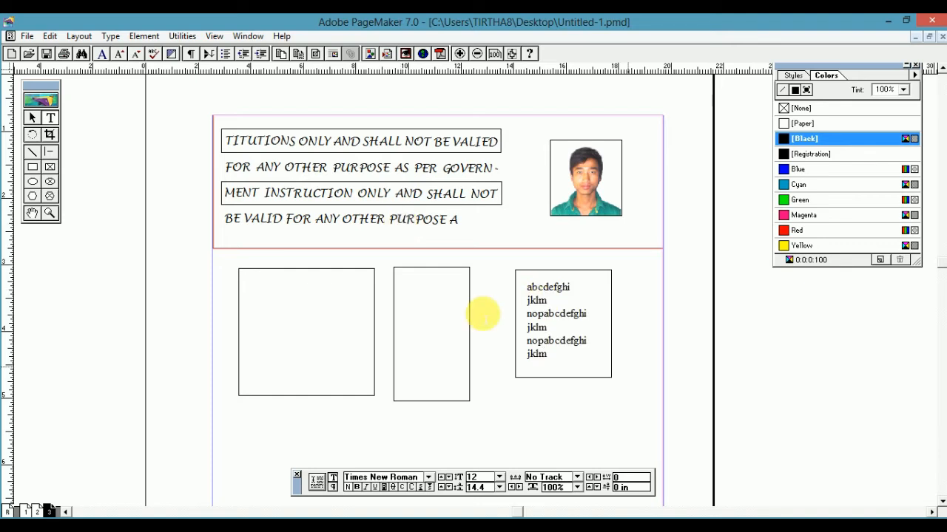
- Resize the text frame by its lower corner to make it narrower and extend it further down the page
left_click(33, 119)
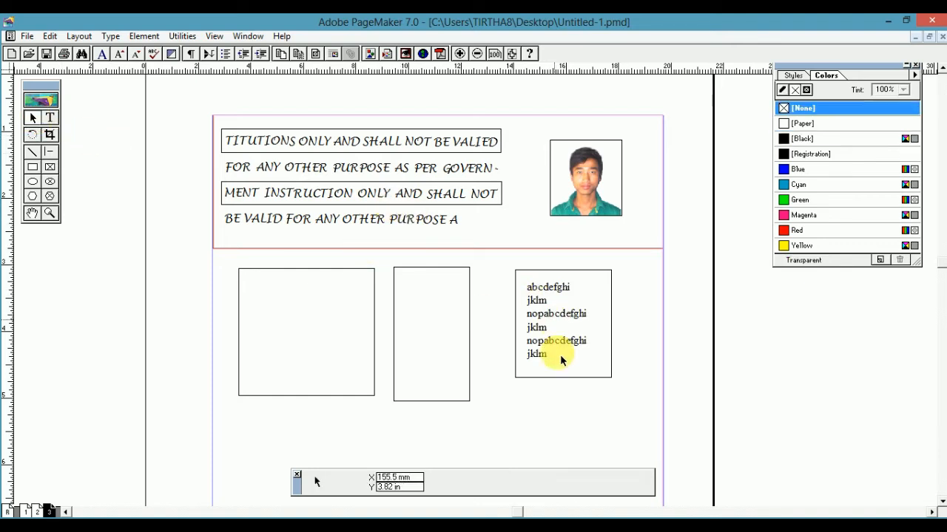
left_click(603, 369)
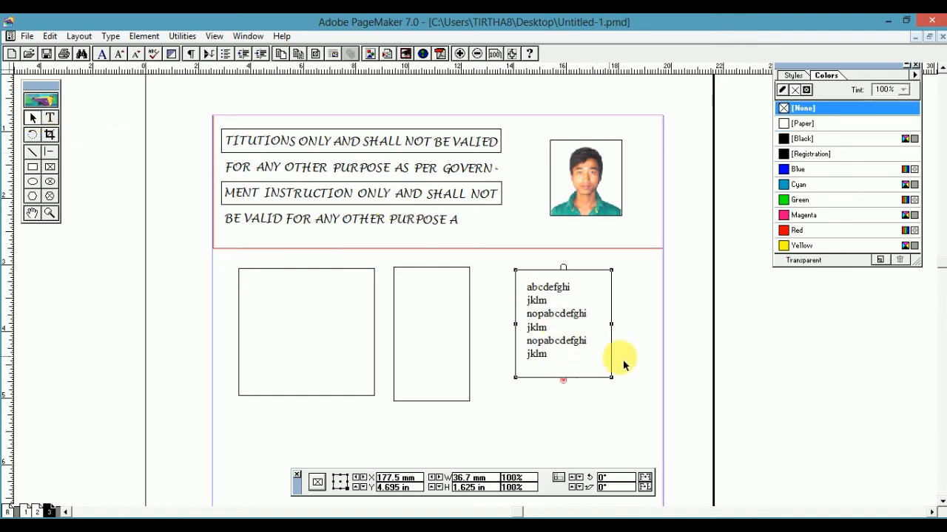
left_click_drag(613, 383, 577, 435)
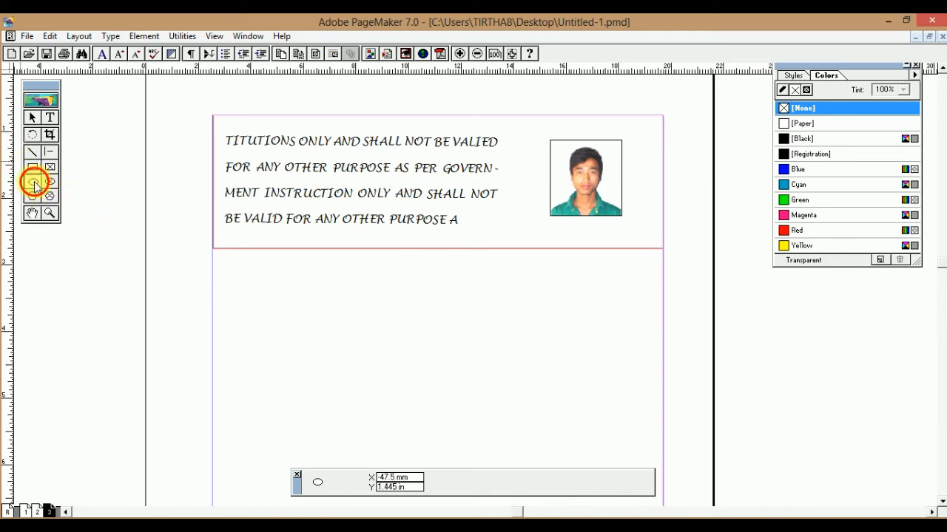
- Draw a circle about 52.8 mm wide below the red frame and a circular placeholder frame about 54.3 mm wide beside it
left_click_drag(240, 296, 415, 434)
key("shift")
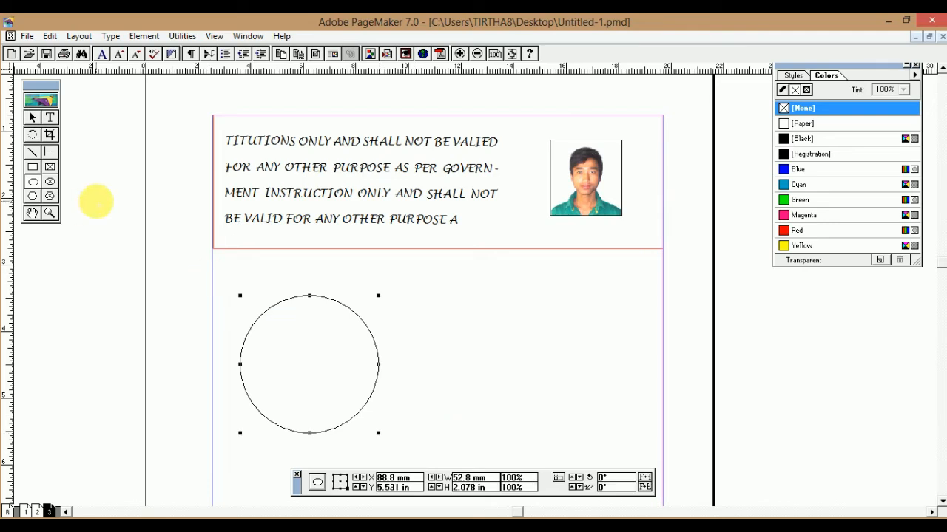
left_click(51, 183)
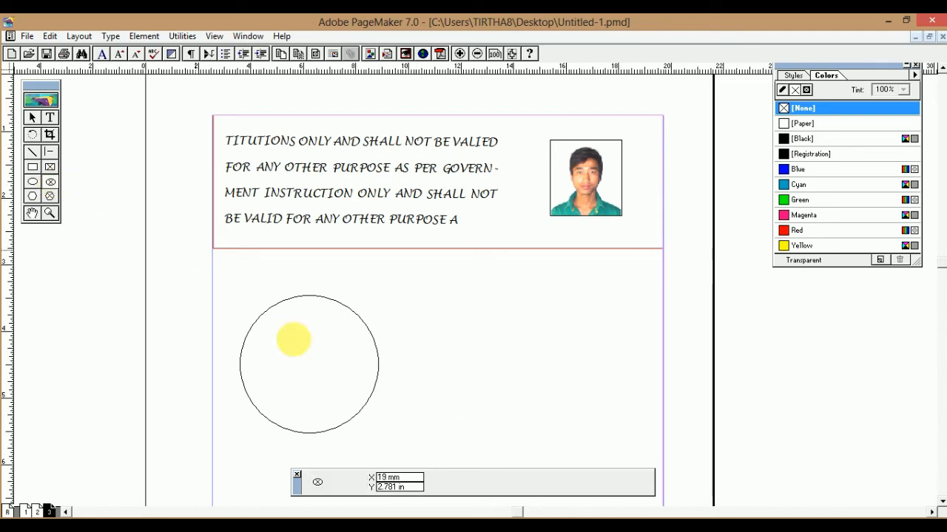
mouse_move(559, 393)
left_mouse_down()
mouse_move(619, 466)
mouse_move(600, 447)
left_mouse_up()
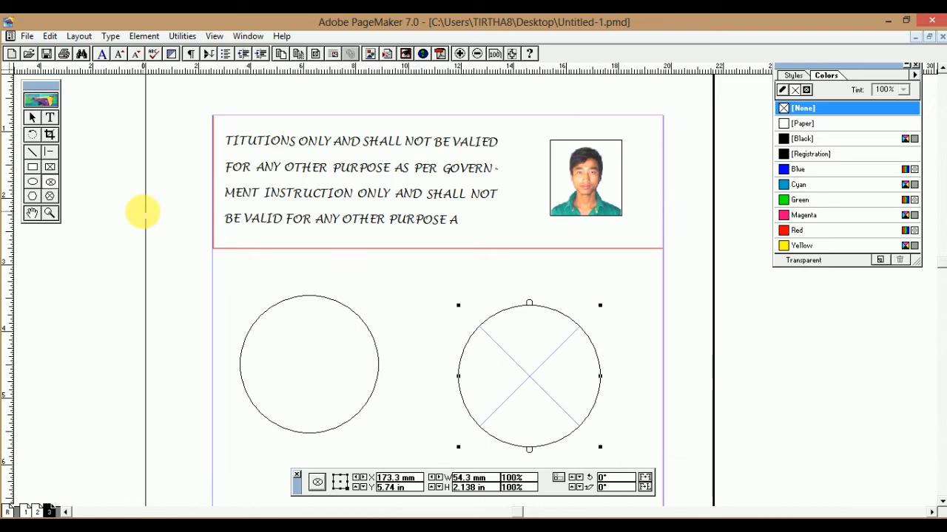
- Enter the sample text hkhkhkhkhhhhkjh jhadkhkhkhkdjhv kjakjd jgkjgkgk ajhfjhfjhfjhd in the circular frame
left_click(50, 118)
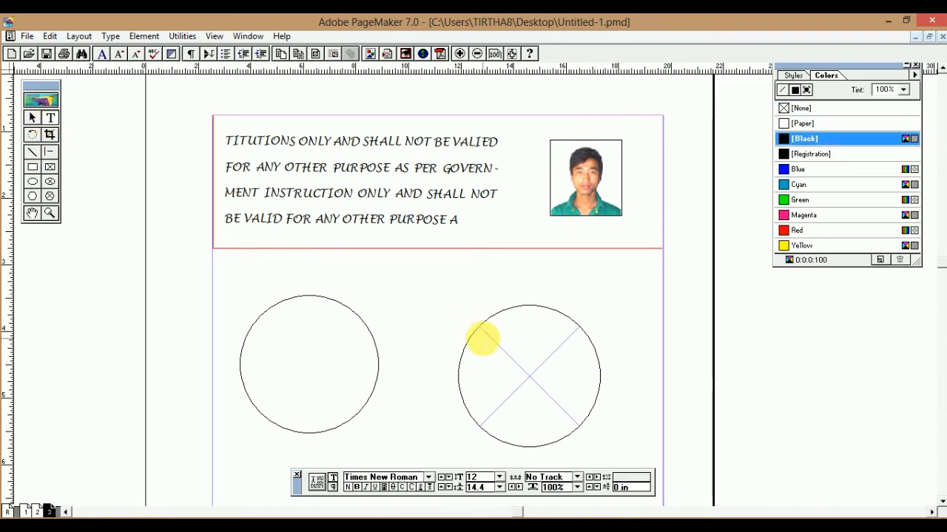
left_click(482, 338)
type("hk")
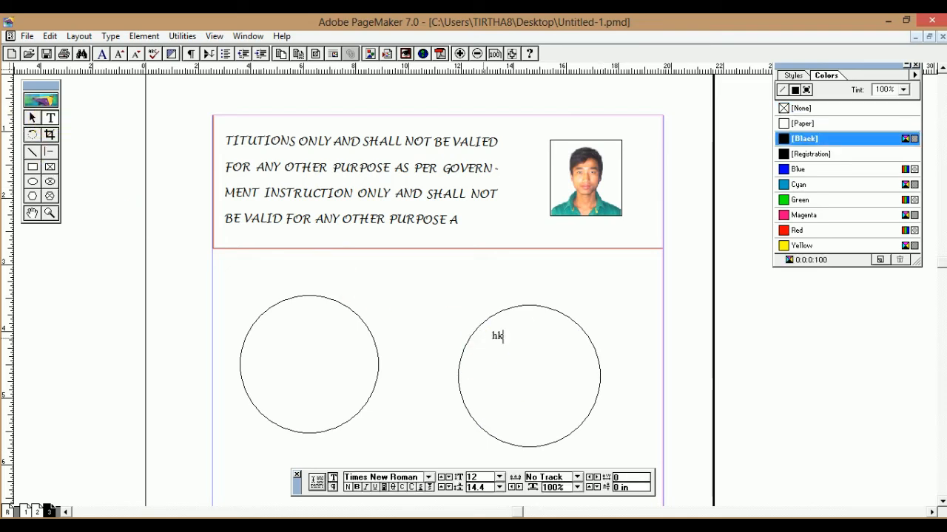
type("hkhkhkhhhhhkjh")
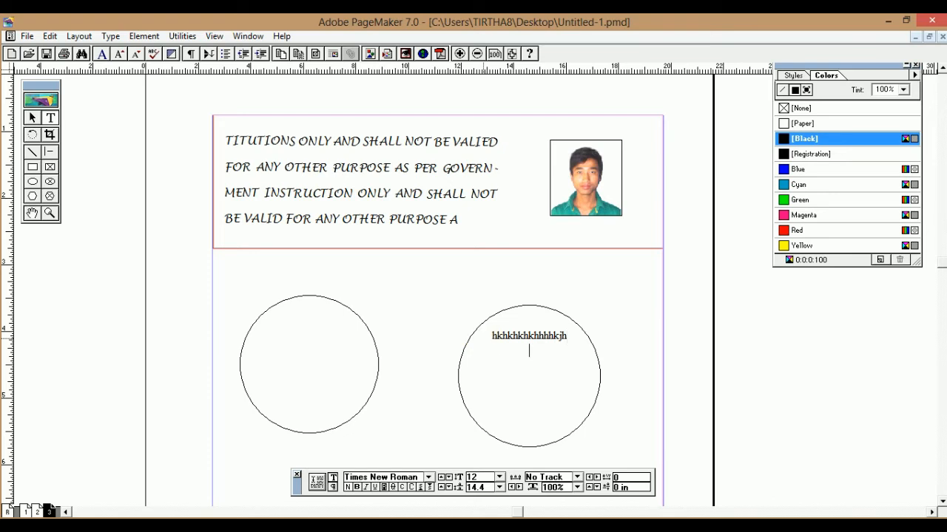
type("jhadkhkhkhkdjhv kjakjd jgkj")
type("gkgk")
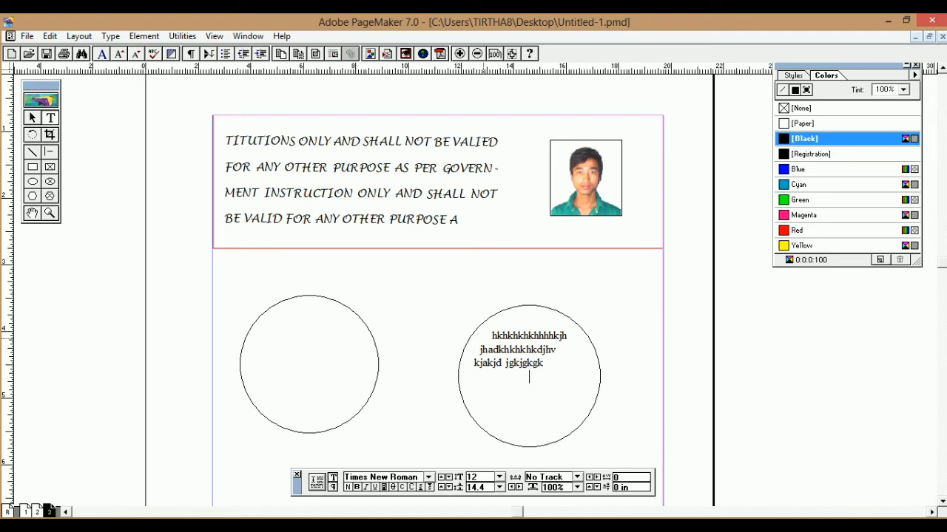
type(" ajhfjhfjhd")
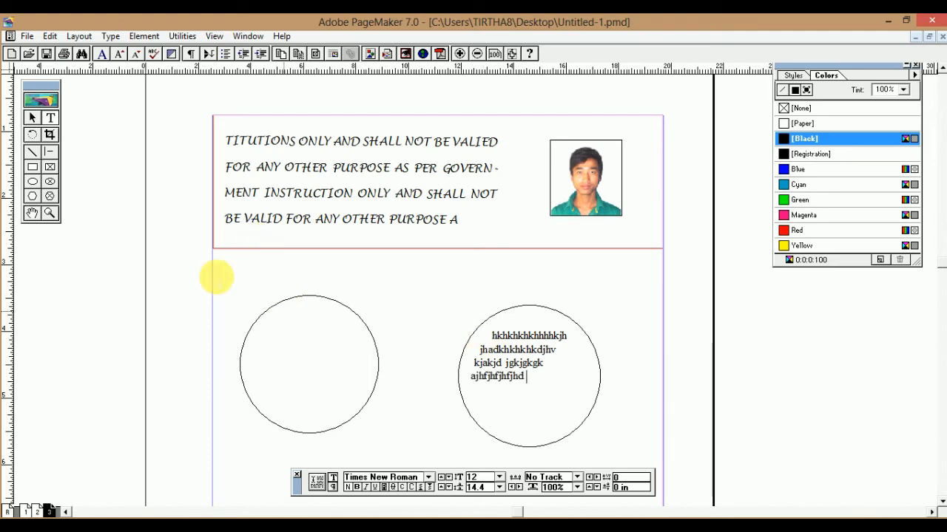
- Delete the circle and the circular text frame and draw a hexagon about 48.5 mm by 1.80 in below the red frame
left_click(31, 118)
left_click(289, 306)
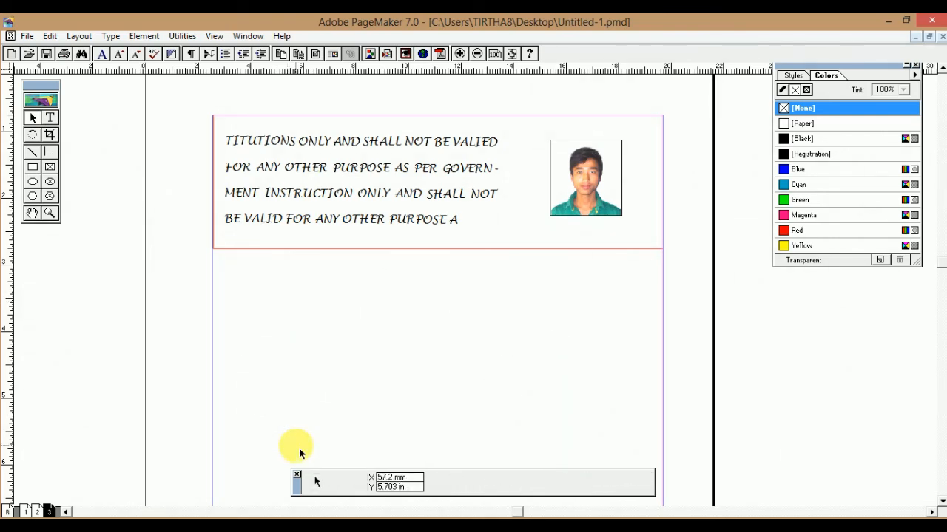
left_click(32, 196)
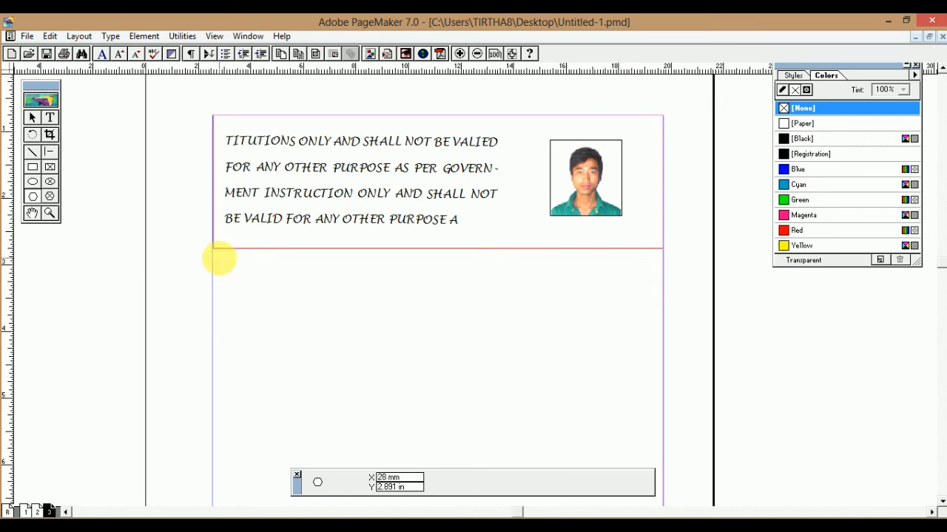
left_click_drag(248, 299, 366, 404)
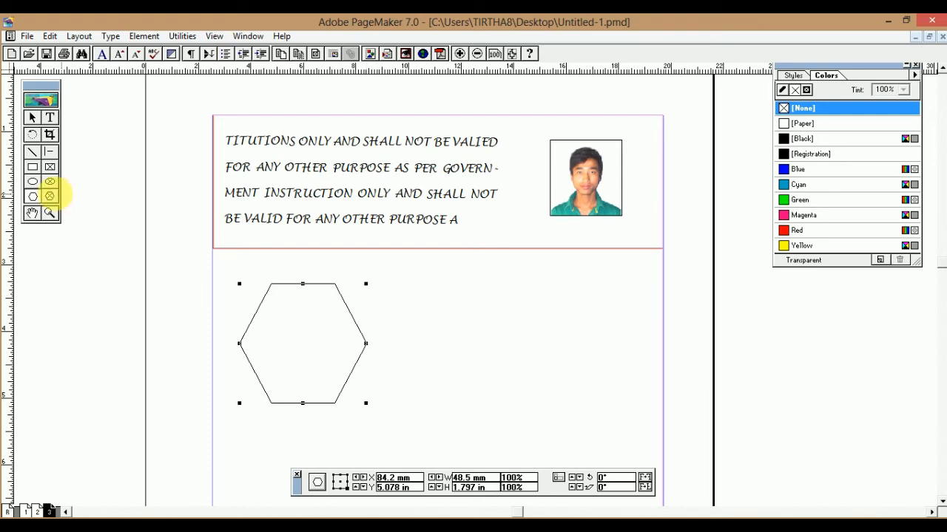
- Draw a hexagonal placeholder frame about 74.8 mm by 2.66 in and a small triangular one, about 11 mm by 0.38 in, over the first hexagon's corner
left_click(50, 182)
left_click_drag(443, 281, 640, 458)
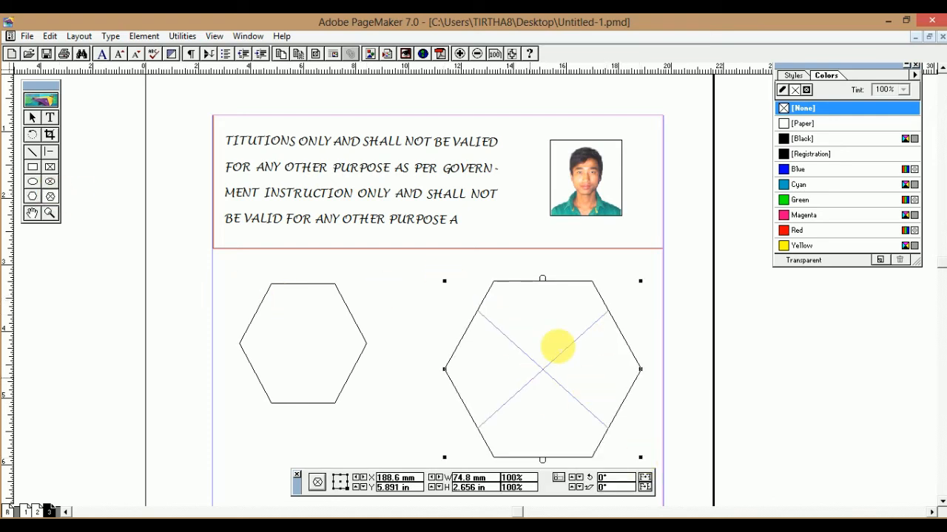
left_click(267, 277)
left_click(254, 287)
left_click(283, 301)
left_click(266, 277)
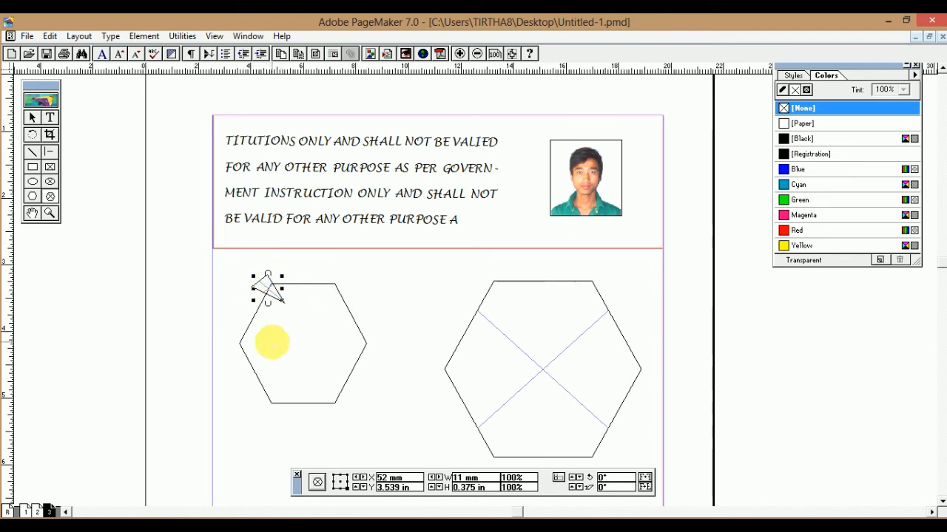
- Open the polygon settings and raise them to 13 sides with a 38% star inset
left_click(33, 196)
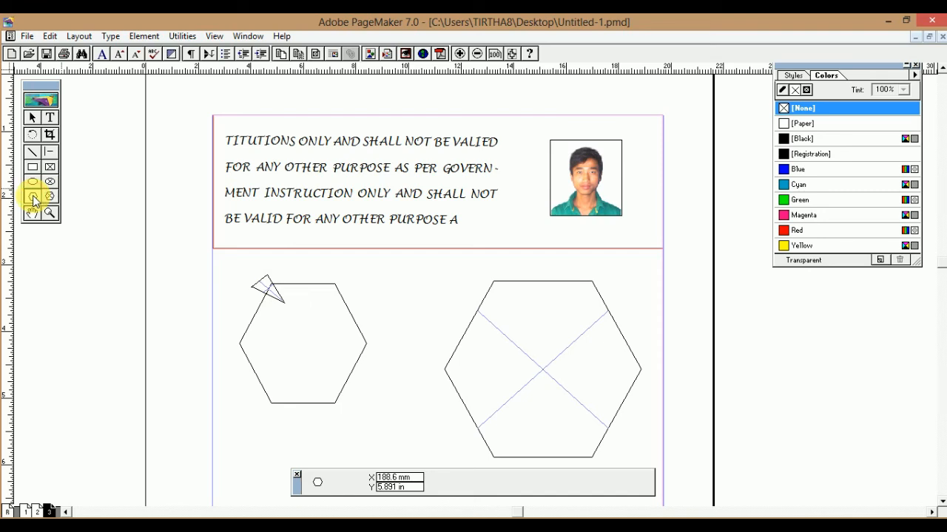
double_click(35, 200)
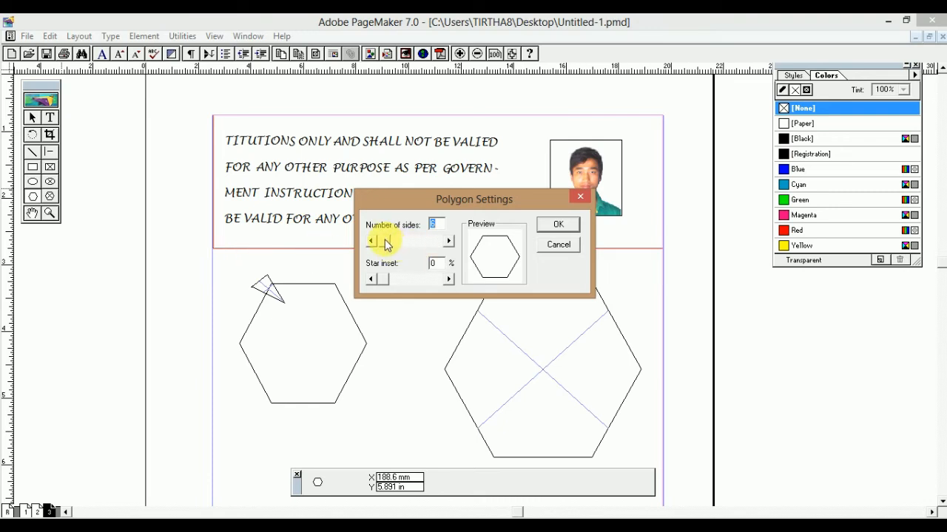
left_click(439, 228)
left_click(449, 242)
left_click(449, 241)
left_click(449, 242)
left_click(449, 242)
left_click(449, 242)
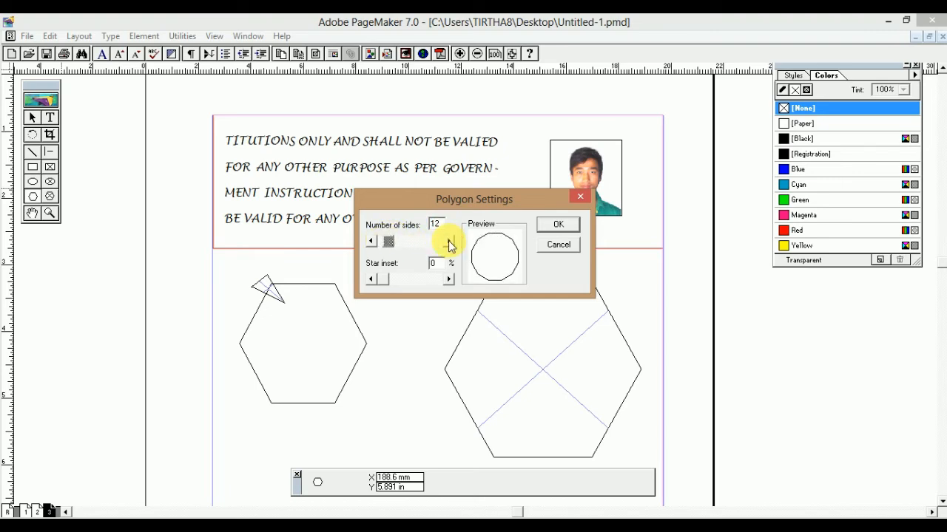
left_click(449, 281)
left_click(449, 281)
left_click(449, 281)
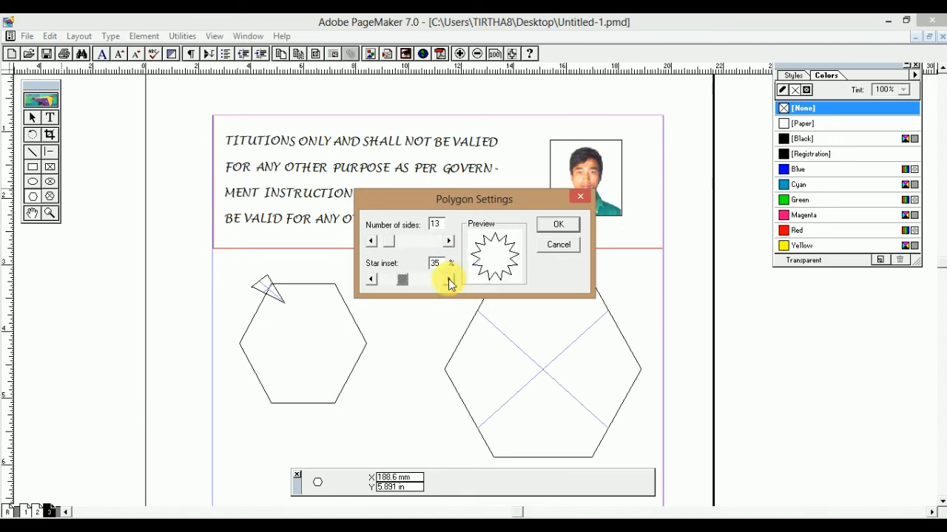
- Set the polygon to 5 sides with a 30% star inset and draw a star about 28.5 mm by 1.10 in between the hexagons
left_click(372, 242)
left_click(371, 242)
left_click(371, 242)
left_click(371, 242)
left_click(371, 241)
left_click(371, 242)
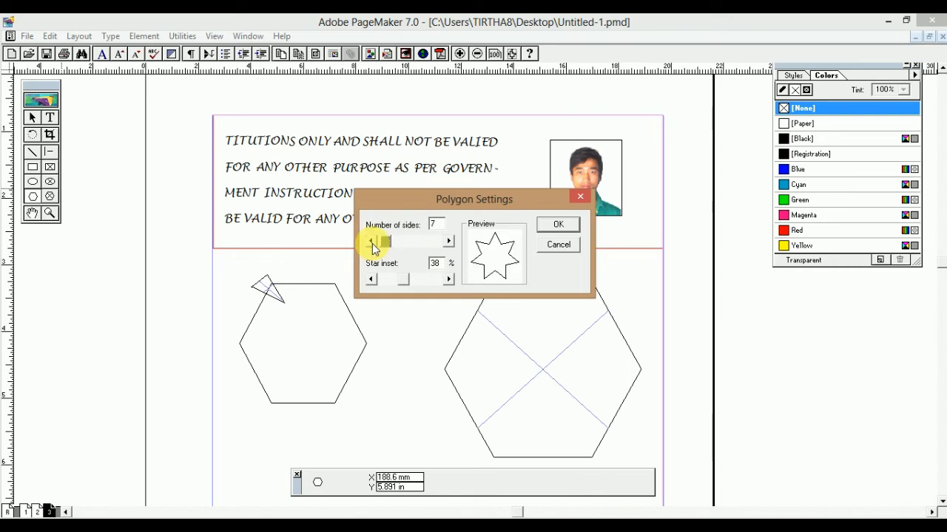
left_click(371, 242)
left_click(371, 242)
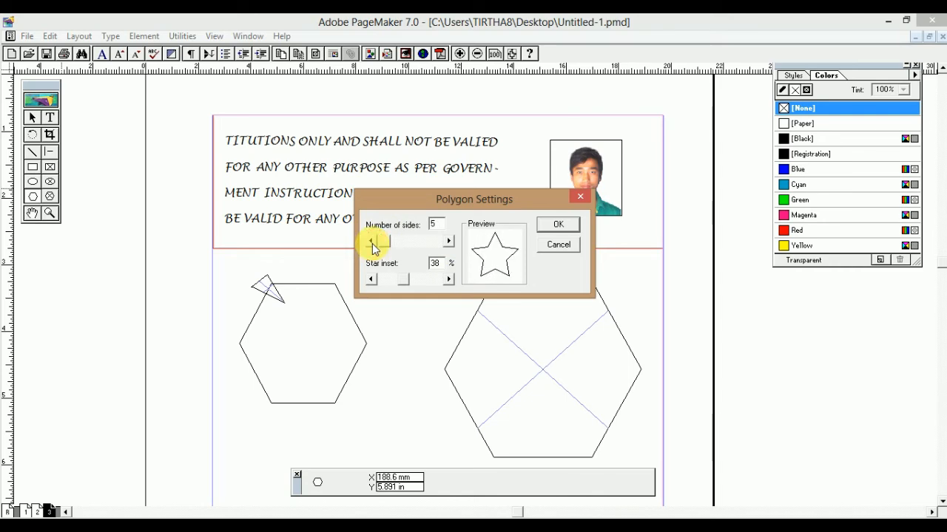
left_click(371, 278)
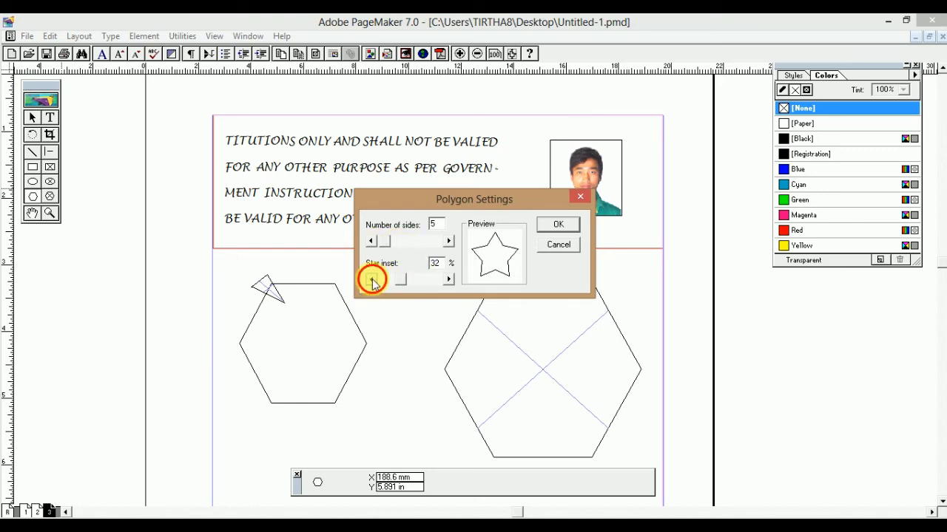
left_click(371, 279)
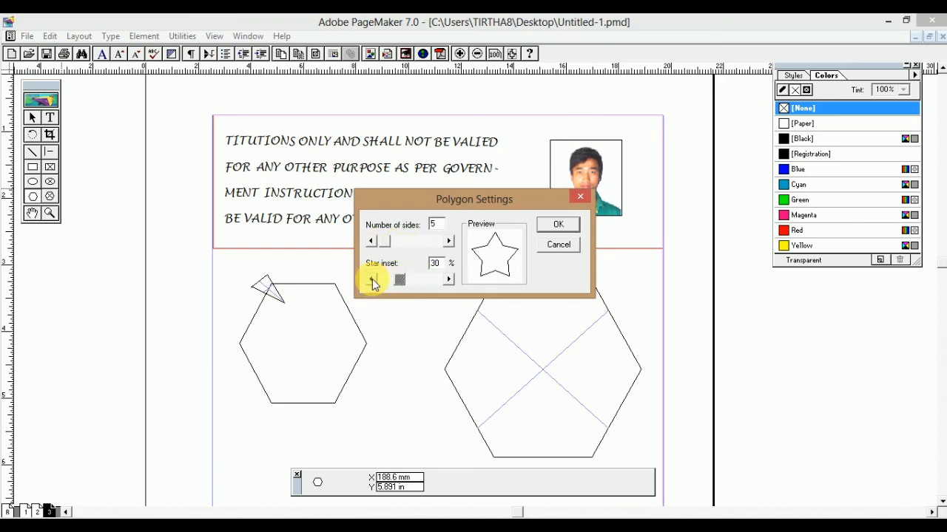
left_click(557, 226)
left_click_drag(405, 300, 439, 346)
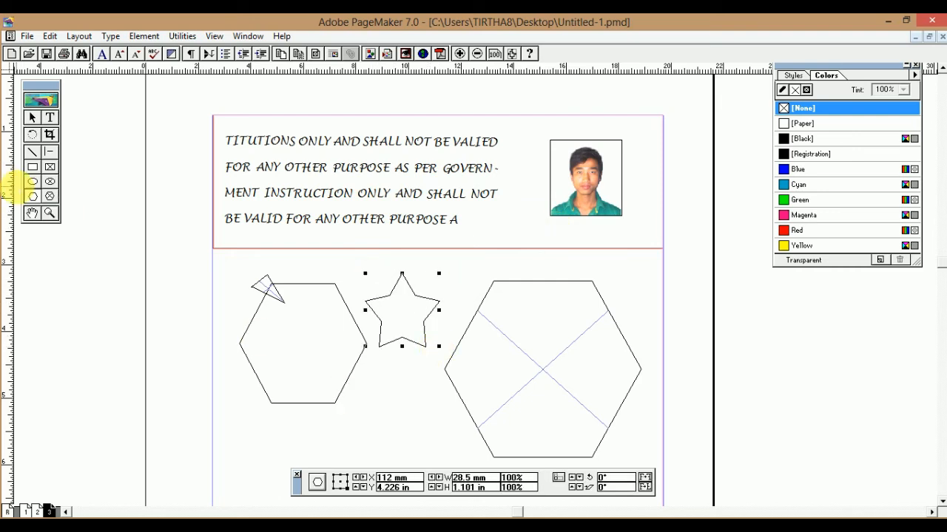
- Set the polygon to 22 sides with a 45% star inset and draw a starburst about 29.9 mm by 1.18 in below the star
left_click(32, 196)
double_click(32, 196)
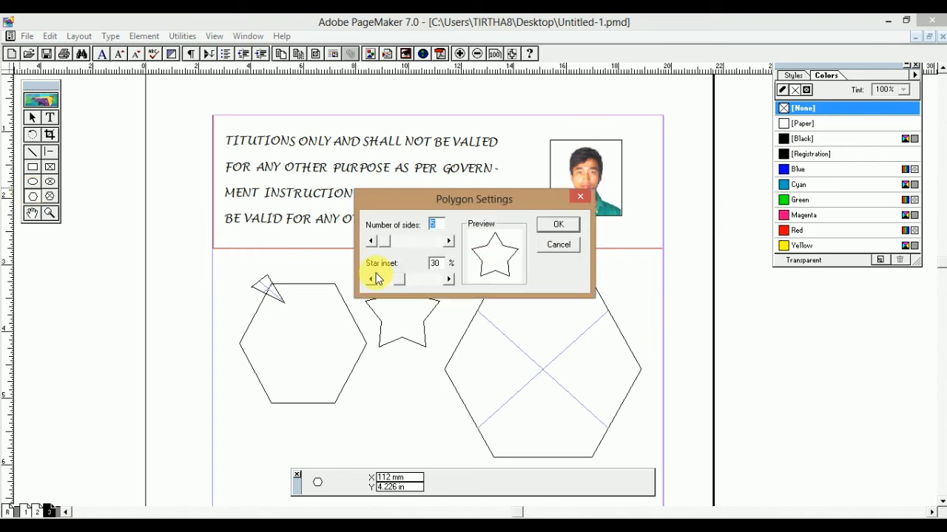
left_click(450, 279)
left_click(450, 279)
left_click(449, 241)
left_click(449, 242)
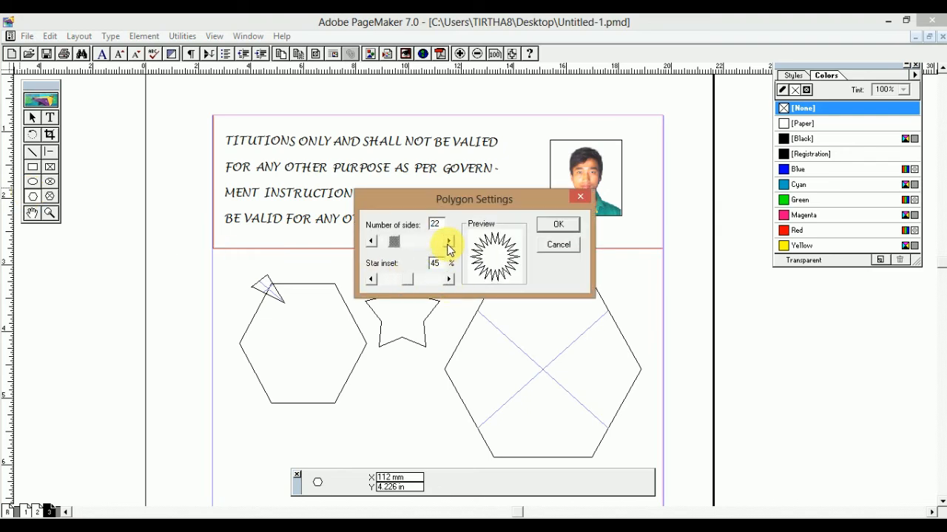
left_click(550, 230)
left_click_drag(372, 361, 449, 442)
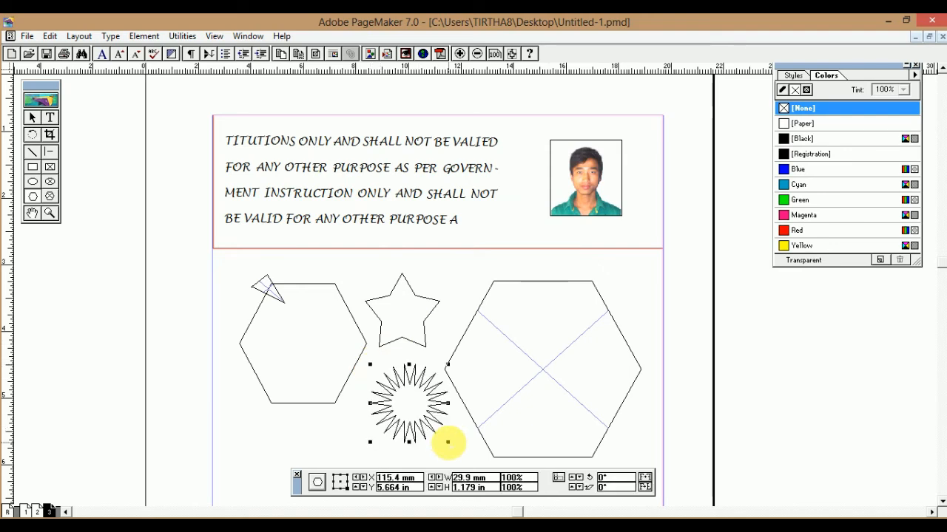
- Draw a closed freeform polygon frame with jagged edges, about 119.7 mm by 2.57 in, in the empty area below the hexagons
left_click(49, 196)
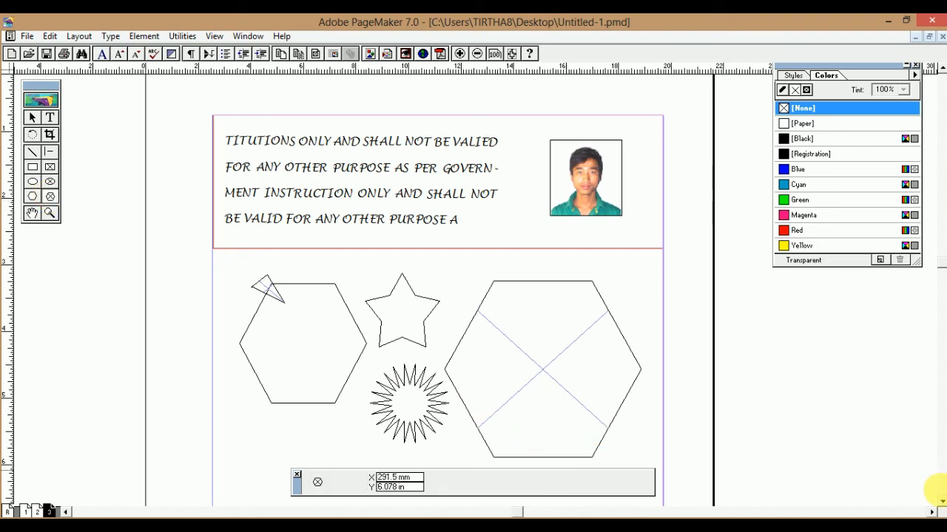
left_click(942, 504)
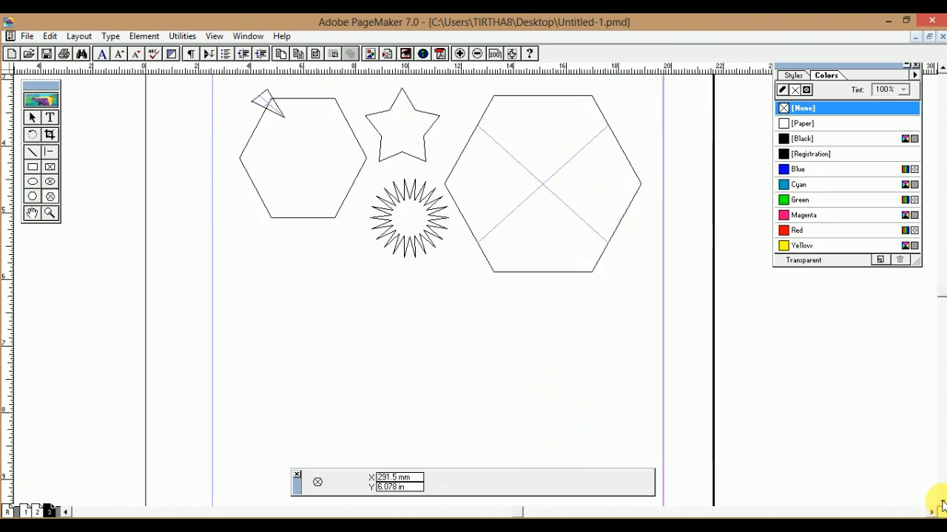
left_click(942, 504)
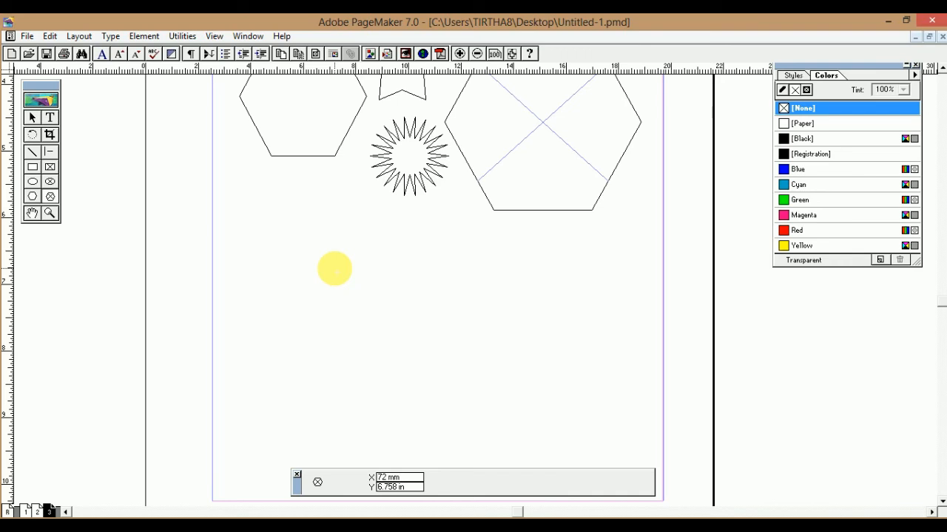
mouse_move(334, 269)
left_mouse_down()
mouse_move(518, 266)
mouse_move(570, 283)
mouse_move(575, 273)
left_mouse_up()
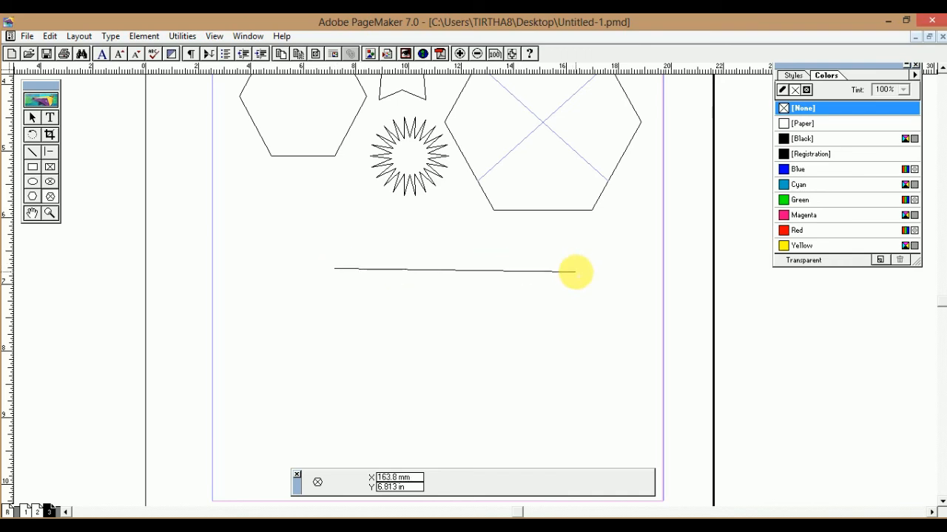
left_click(493, 372)
double_click(584, 404)
left_click(479, 423)
left_click(440, 326)
left_click(316, 440)
left_click(271, 341)
left_click(357, 324)
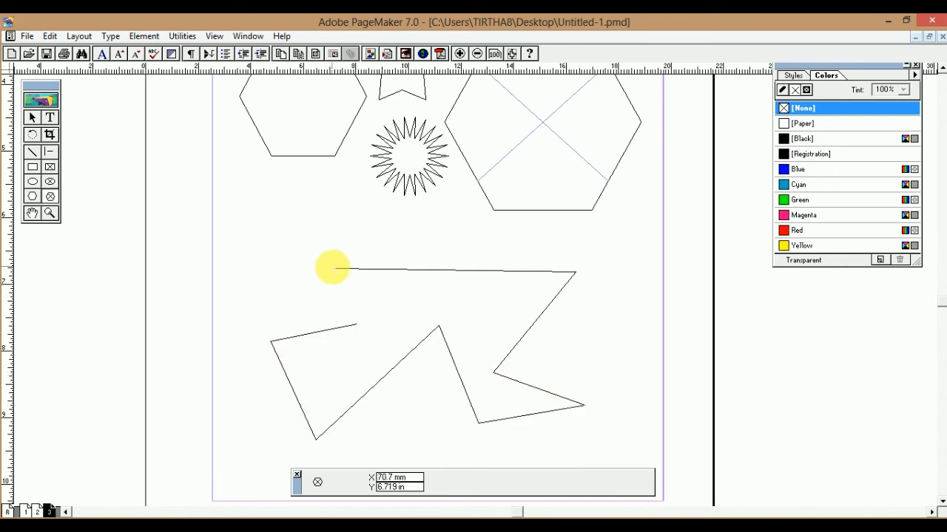
left_click(334, 269)
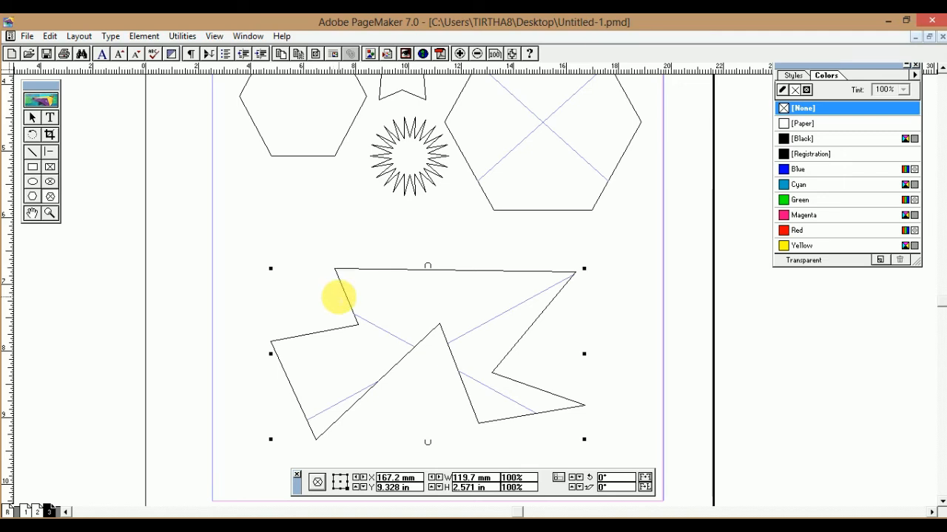
- Draw a larger freeform polygon frame, about 148.2 mm by 3.53 in, around the jagged frame
left_click(284, 244)
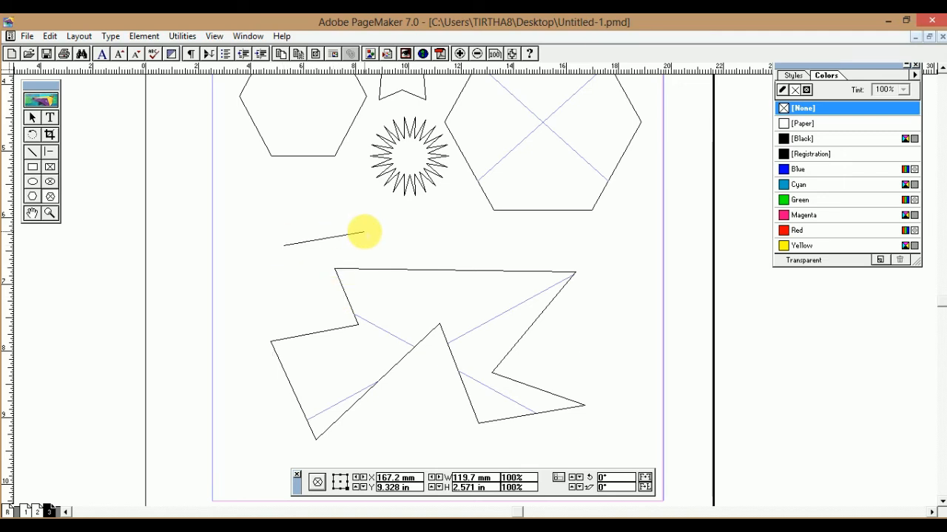
left_click(364, 233)
left_click(526, 259)
left_click(620, 241)
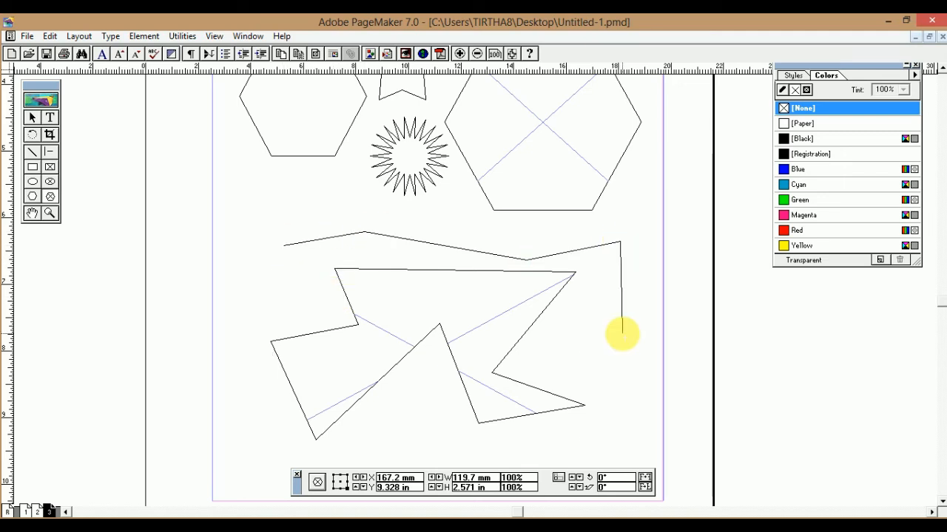
left_click(626, 407)
left_click(529, 435)
left_click(375, 412)
left_click(292, 468)
left_click(238, 376)
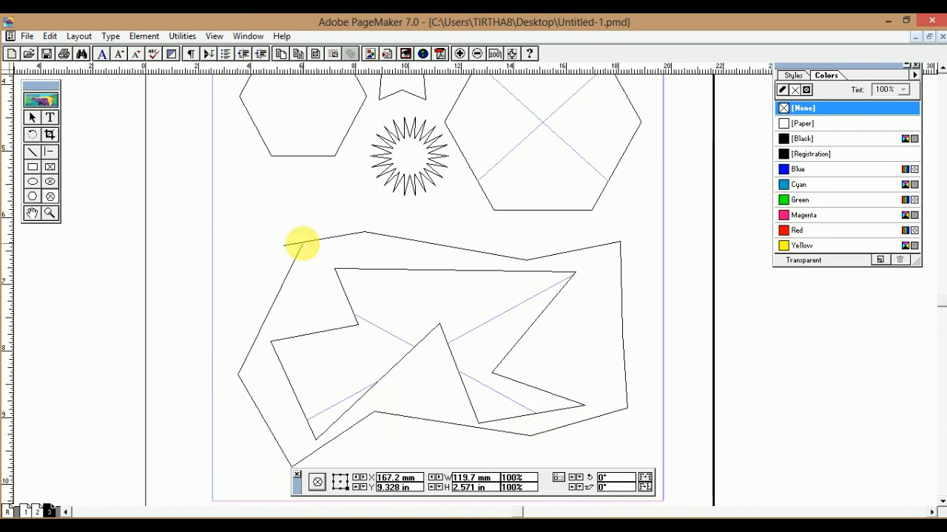
left_click(284, 244)
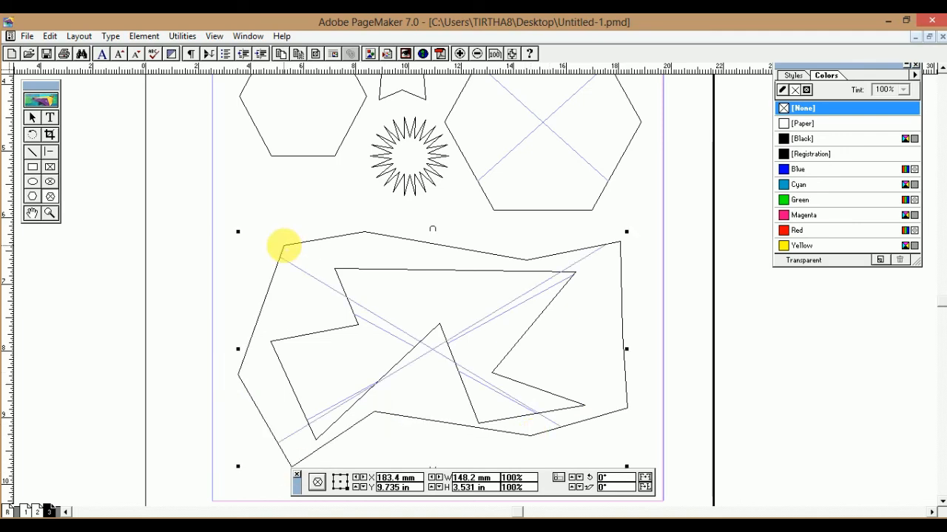
- Draw a four-sided frame about 16.2 mm by 0.61 in below the plain hexagon and a thin triangular one about 23 mm by 0.24 in above it
left_click(252, 192)
left_click(284, 192)
left_click(279, 231)
left_click(243, 220)
left_click(251, 193)
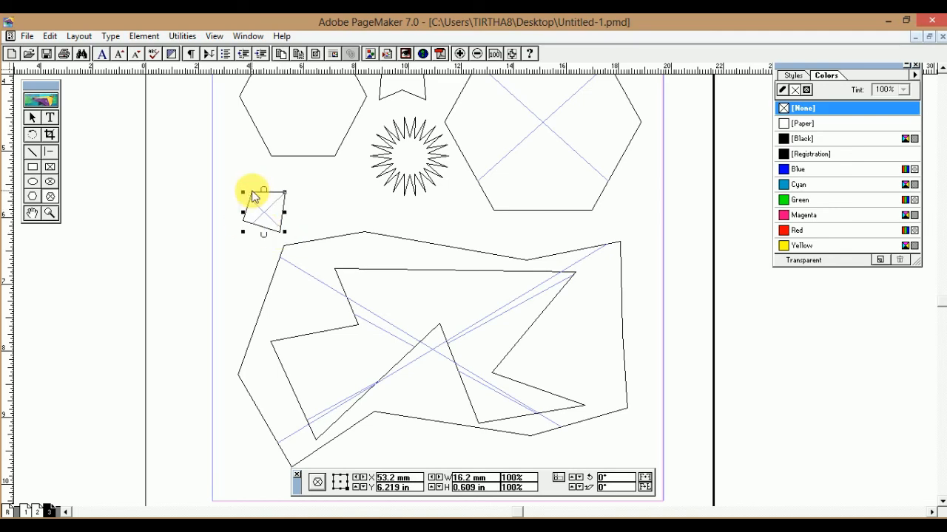
left_click(294, 181)
left_click(297, 166)
left_click(237, 176)
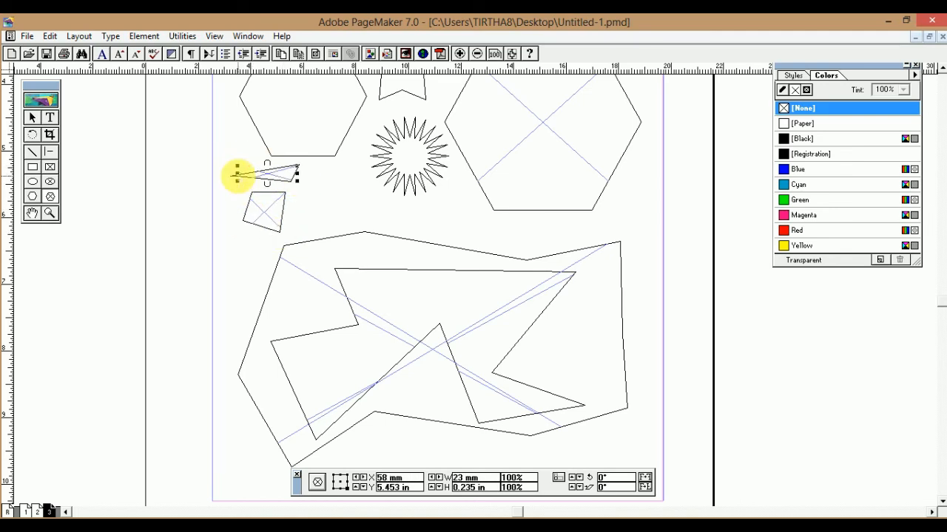
- Review the settings behind the Polygon, Ellipse and Rectangle tools, accepting each dialog without changes
double_click(32, 197)
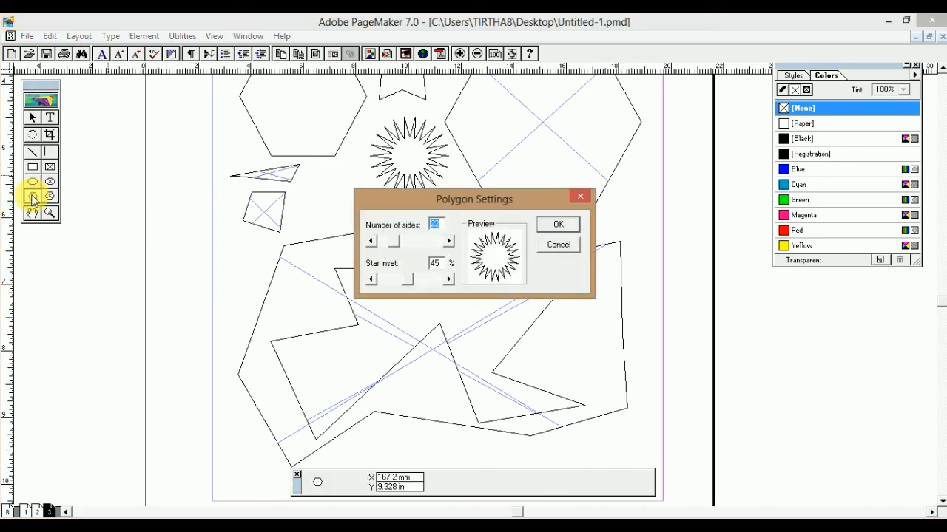
left_click(556, 223)
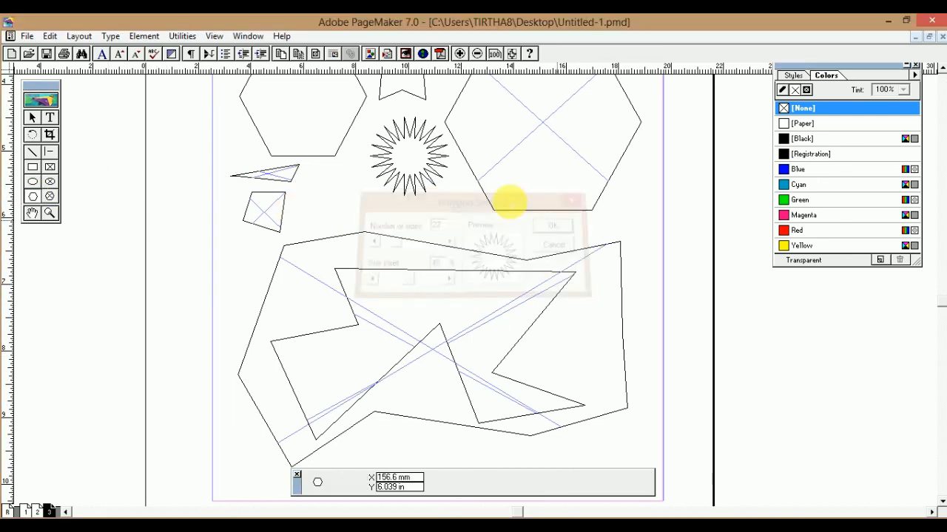
double_click(32, 181)
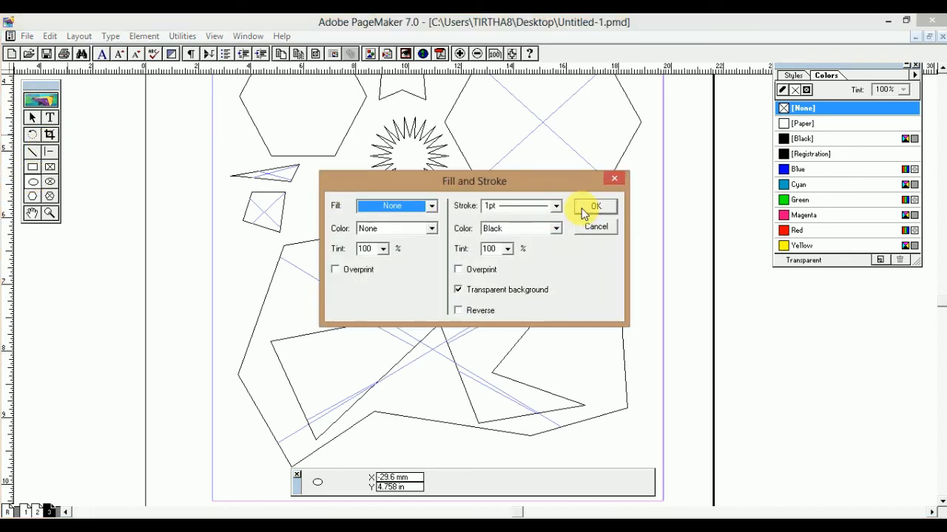
left_click(583, 209)
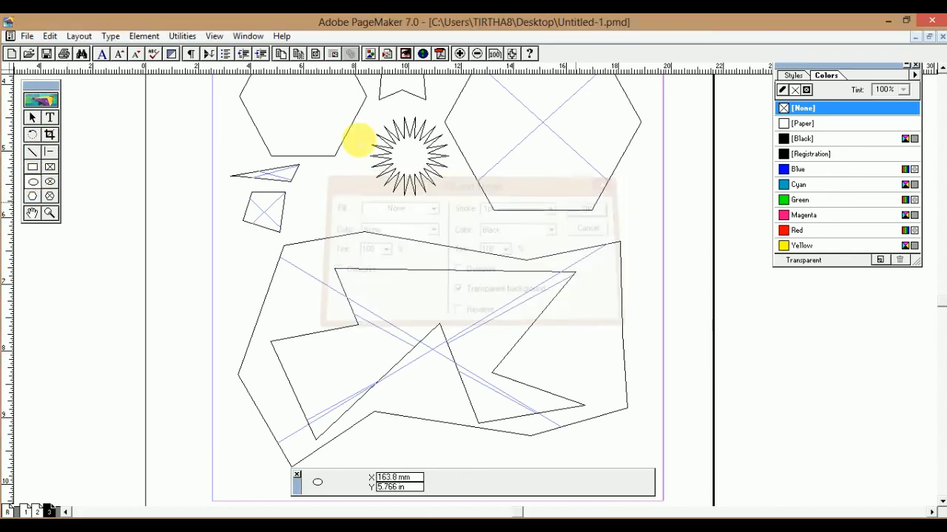
double_click(32, 167)
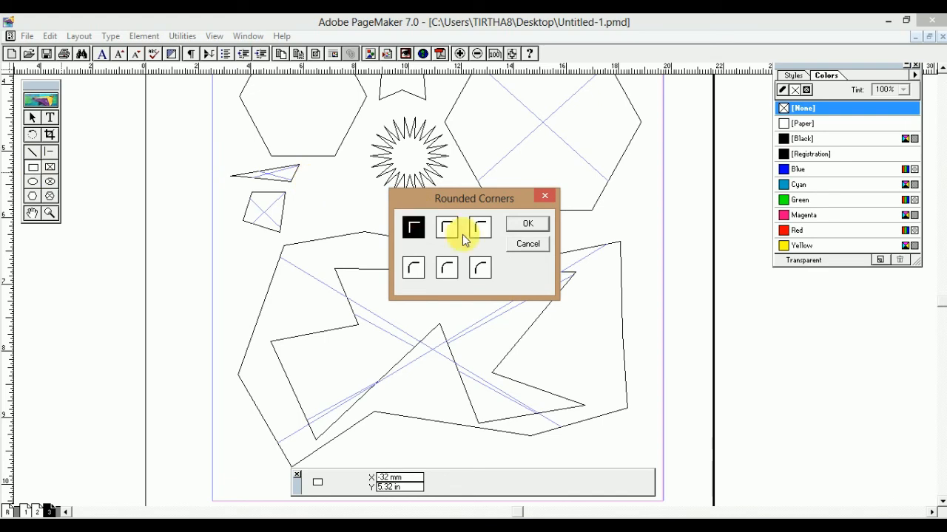
left_click(528, 224)
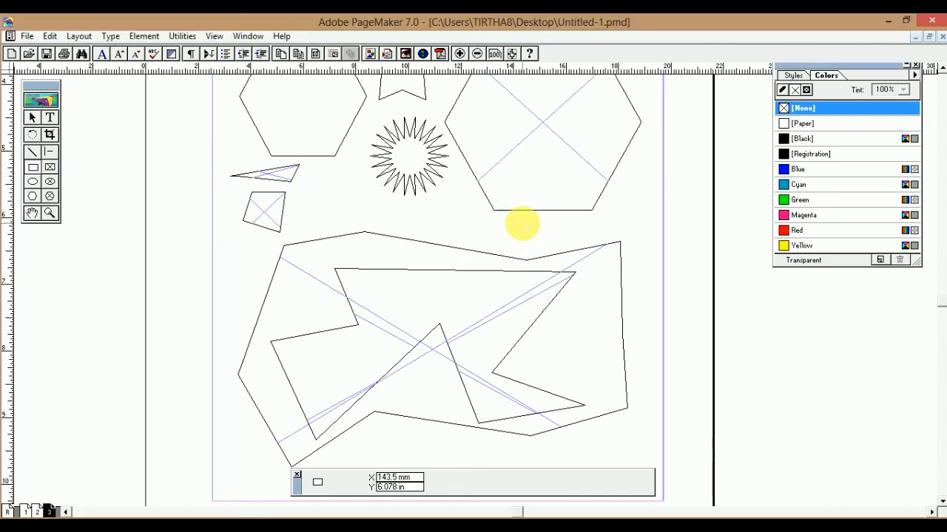
- Draw a square-cornered rectangle about 39.7 mm by 1.13 in on the pasteboard below the page
left_click(940, 505)
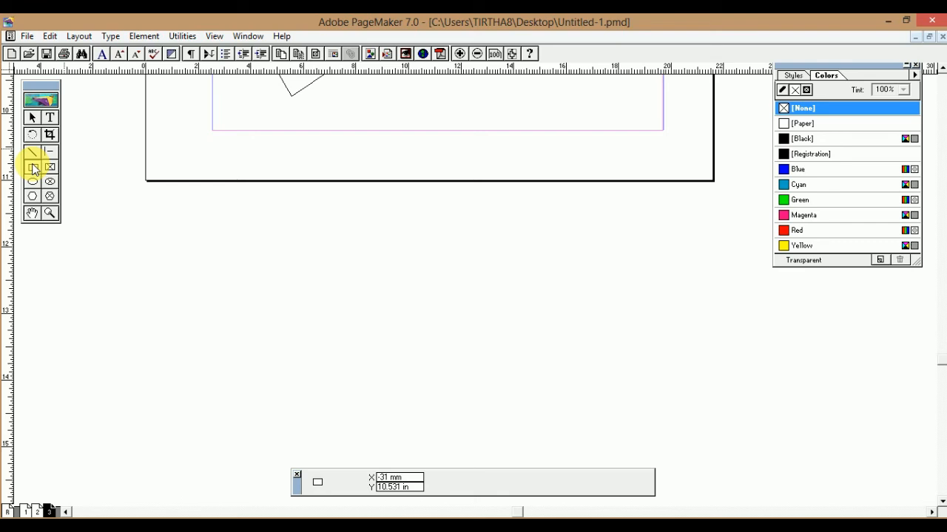
double_click(32, 169)
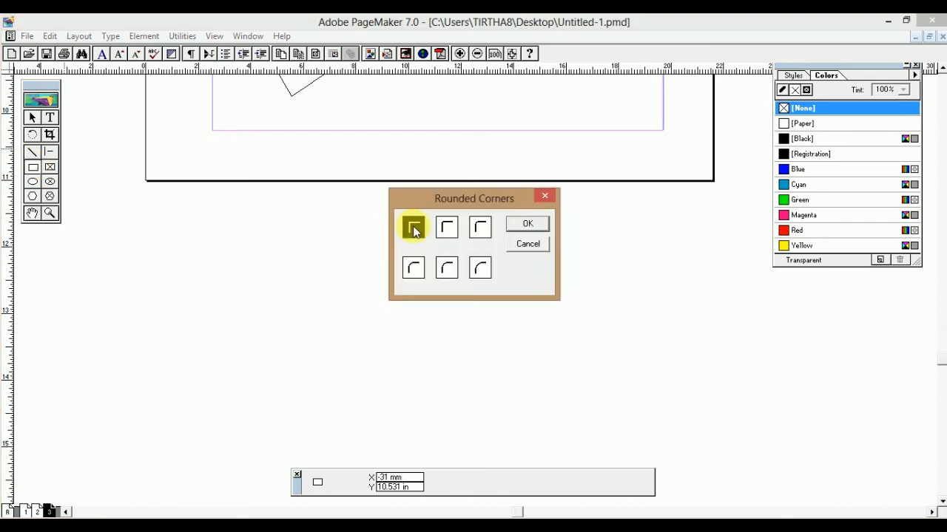
left_click(528, 224)
left_click_drag(408, 200, 488, 276)
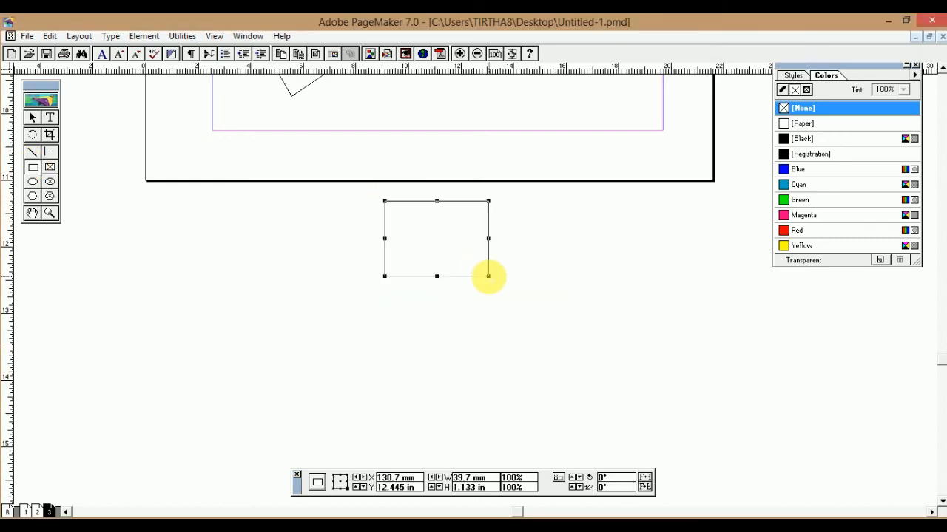
- Choose the second, slightly rounded corner style and draw a rectangle about 40.2 mm by 1.02 in beneath the square-cornered one
double_click(33, 170)
left_click(443, 227)
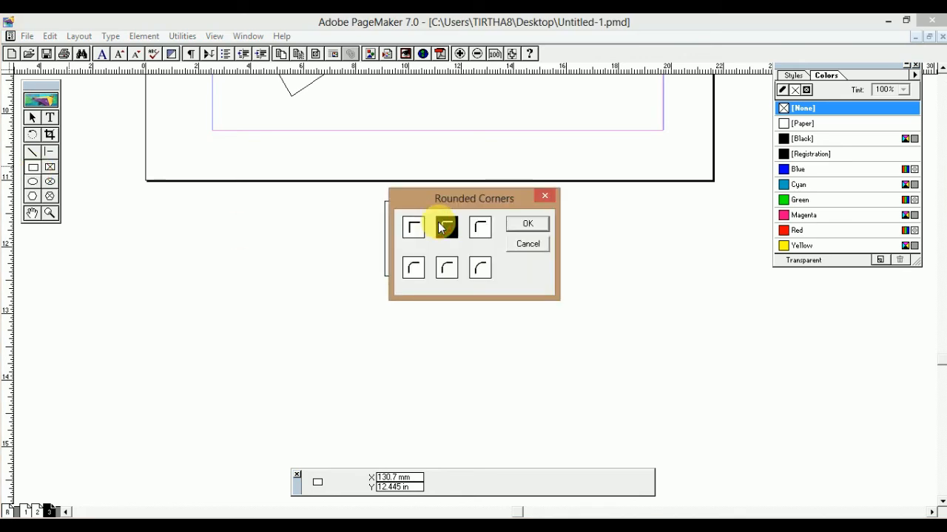
left_click(518, 225)
left_click_drag(383, 288, 488, 354)
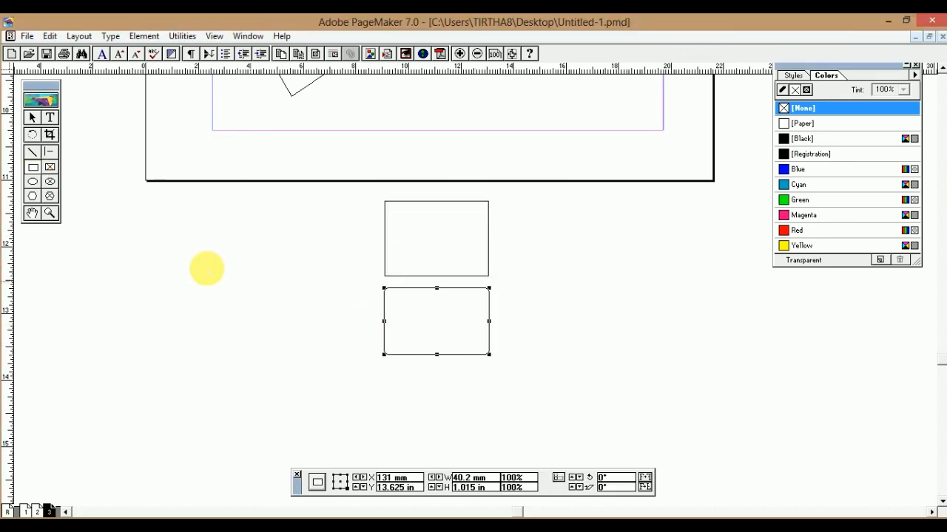
- Choose the third corner style and draw a rounded rectangle about 31 mm by 1.11 in beside the square-cornered one
double_click(33, 167)
left_click(482, 229)
left_click(522, 232)
left_click_drag(508, 202, 588, 275)
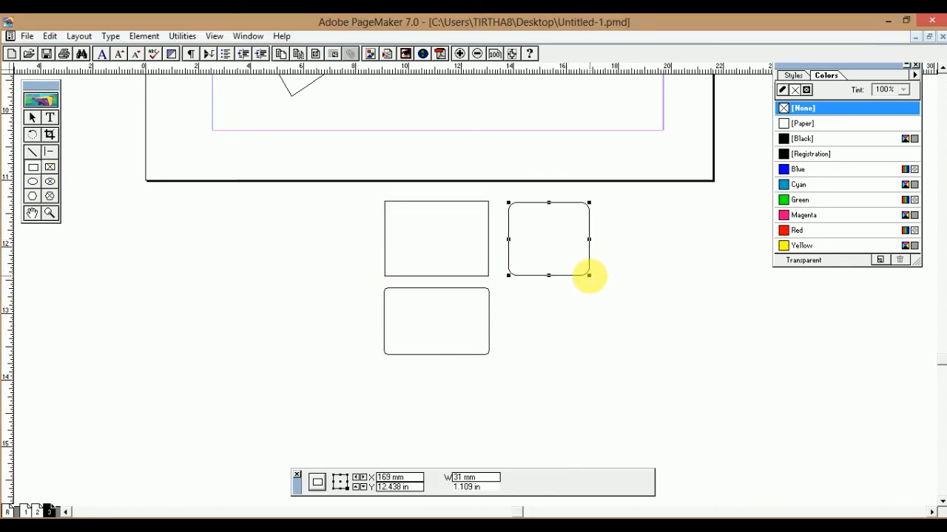
- Choose the fourth corner style and draw a rounded rectangle about 31.3 mm by 0.98 in beside the slightly rounded one
double_click(32, 167)
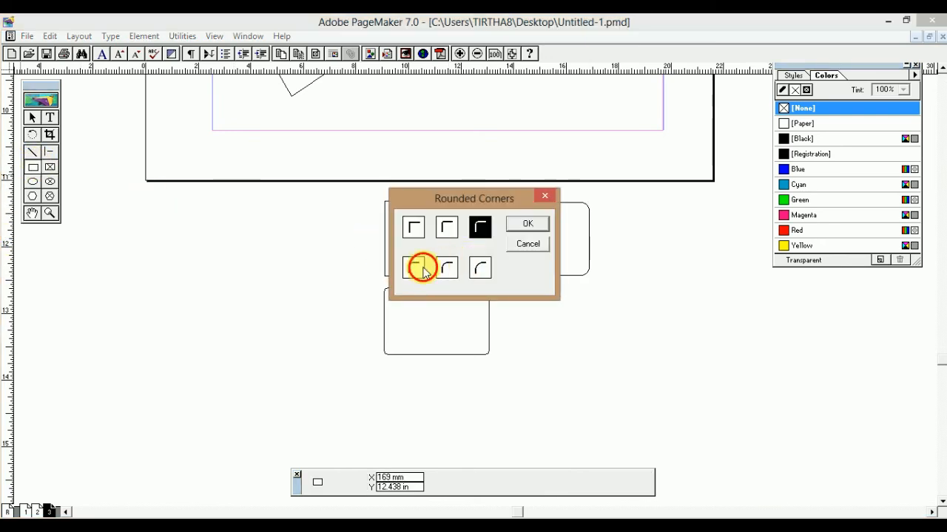
left_click(414, 267)
left_click(527, 226)
left_click_drag(509, 286, 596, 353)
left_click_drag(596, 352, 593, 352)
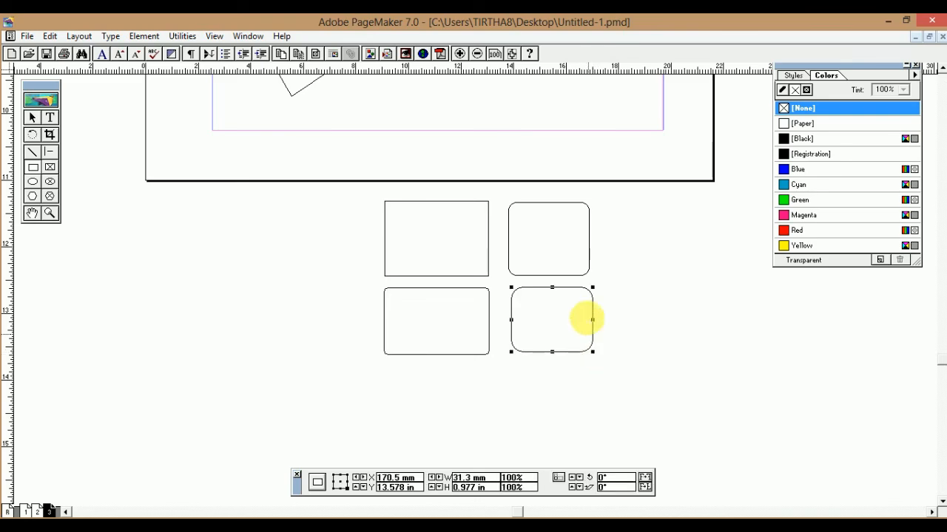
- Pan around the page with the Hand tool, and zoom in and out on the header text with the Zoom tool
scroll(545, 213, "up", 10)
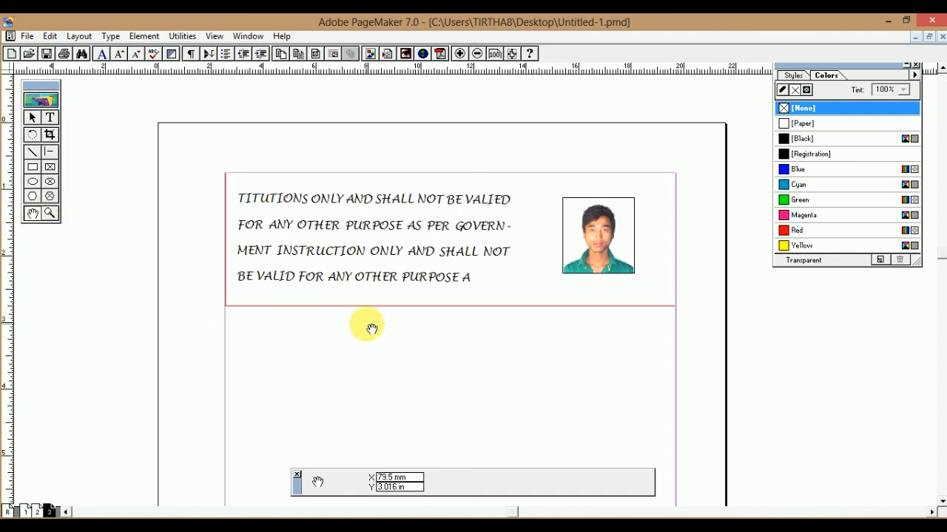
left_click_drag(476, 359, 487, 343)
left_click_drag(445, 387, 326, 323)
left_click_drag(399, 296, 391, 429)
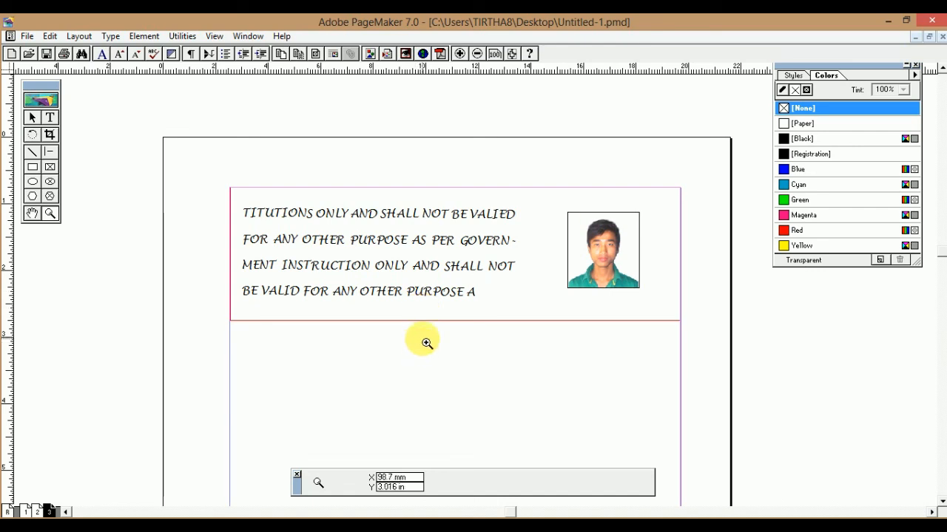
left_click(434, 322)
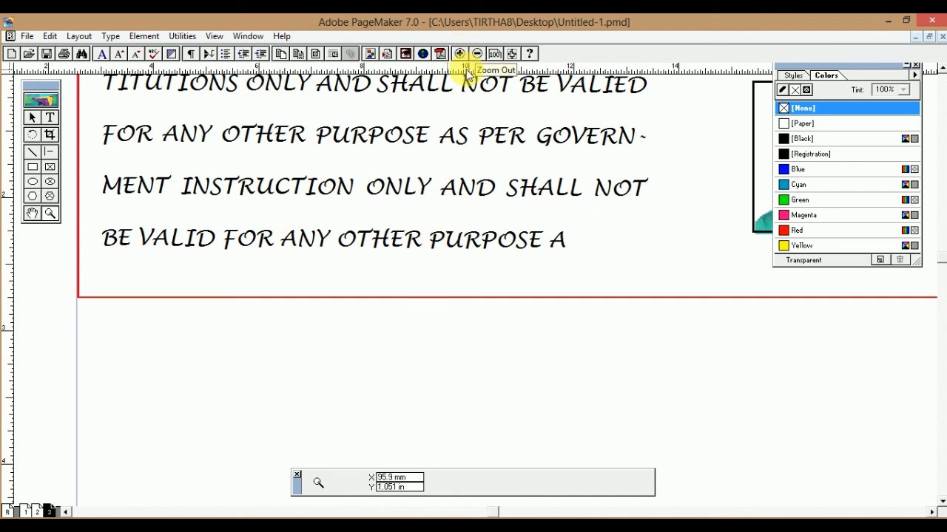
left_click(408, 170, "ctrl")
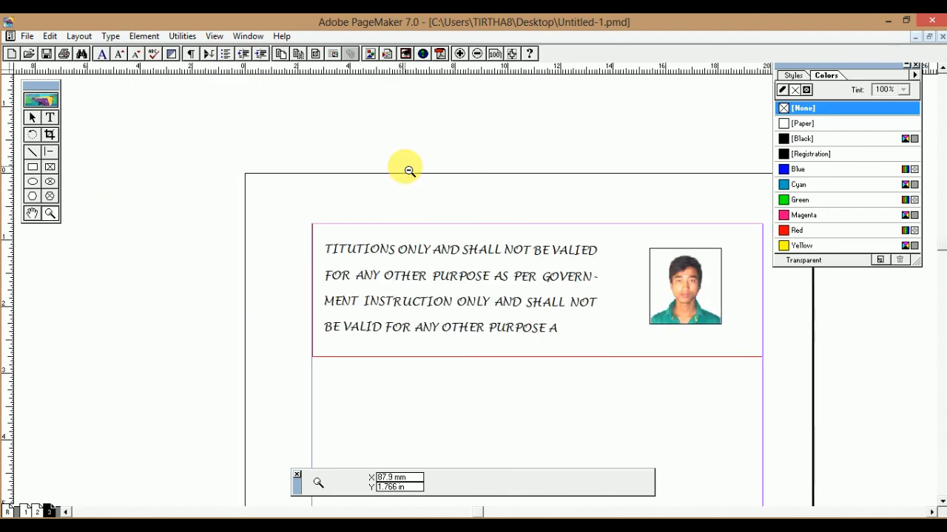
left_click(483, 267)
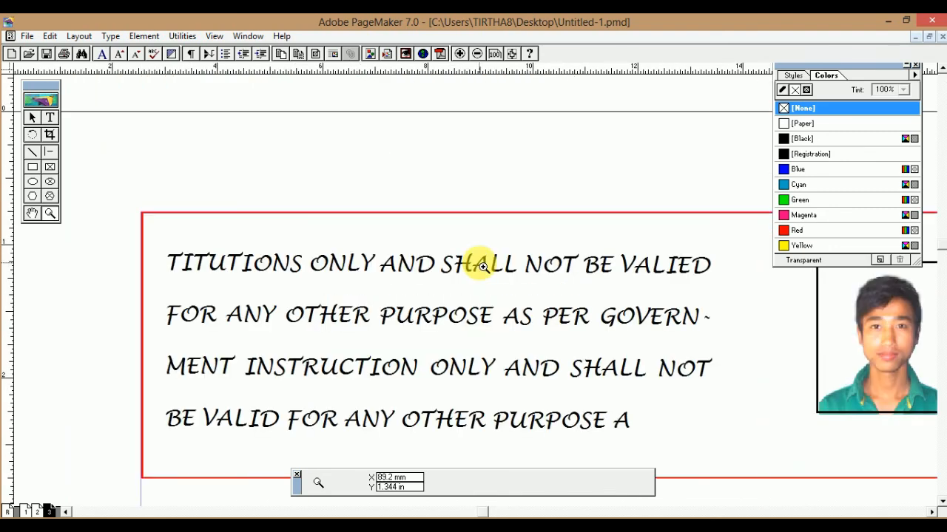
left_click(480, 265, "ctrl")
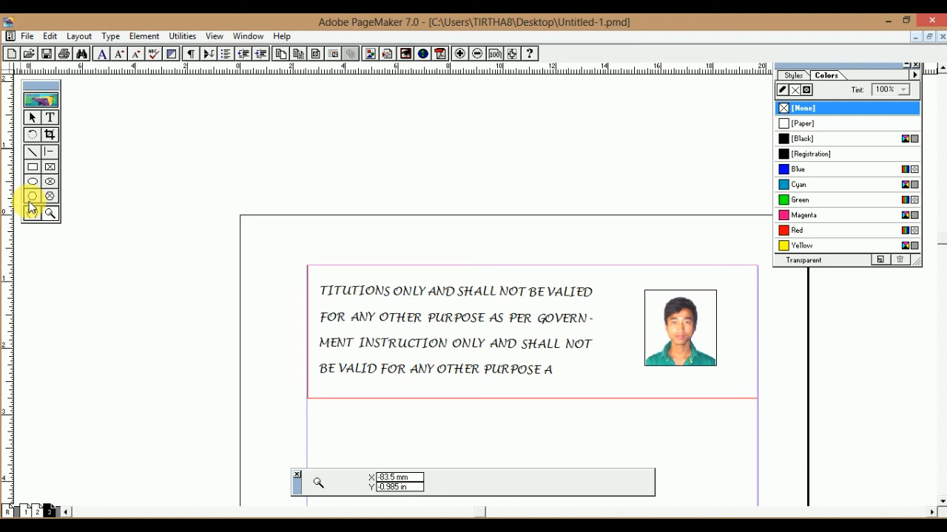
- Continue the closing note with "ভিডিঅ’টি যদি চাই অলপ হলেও ভাল পালে তেন্তে লাইক, কমেন্ত আৰু মোৰ নতুন চেনেলটিক চাব্চক্রাইব কৰিবলৈ নাপাহৰিব।"
type("ভিডিঅ’টি যদি চাই অলপ হলেও ভ")
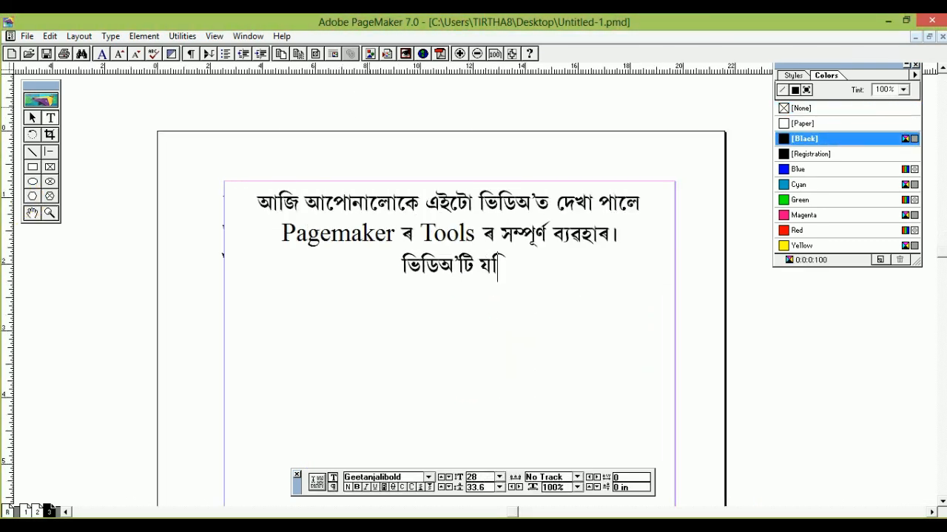
type("াল পালে ")
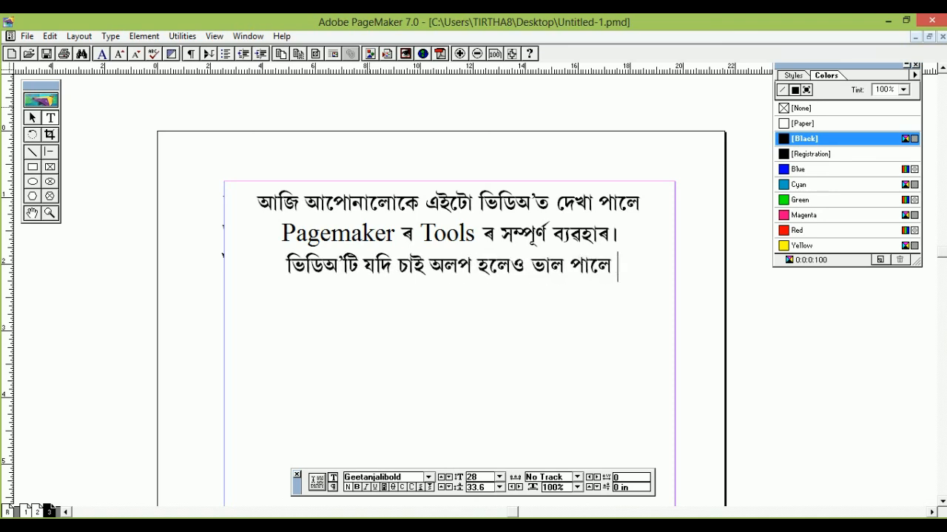
type("তেন্তে লাইক, কমেন্ত আৰু মোৰ ন")
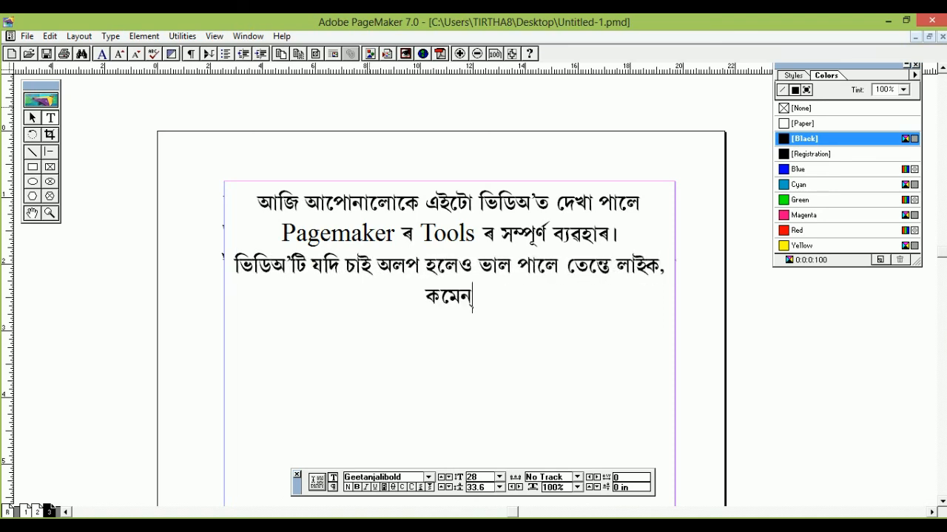
type("তুন চেনেল")
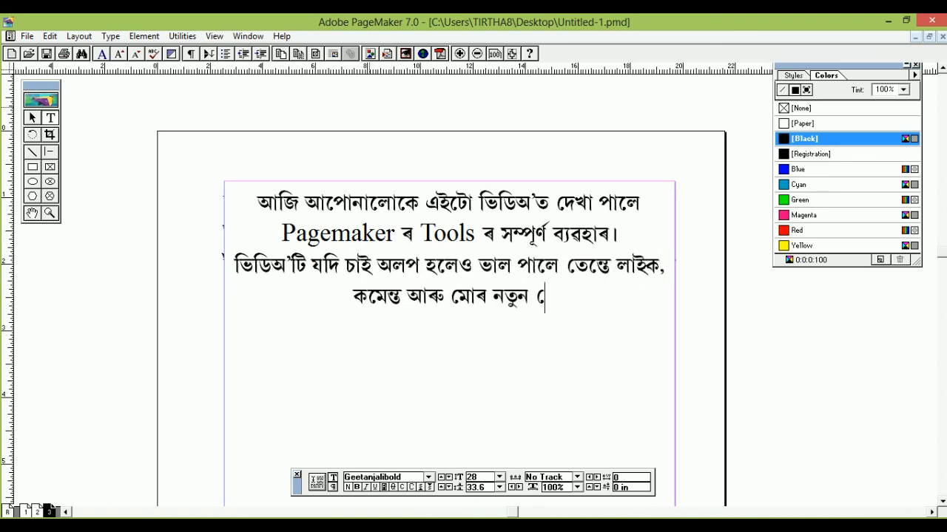
type("ি")
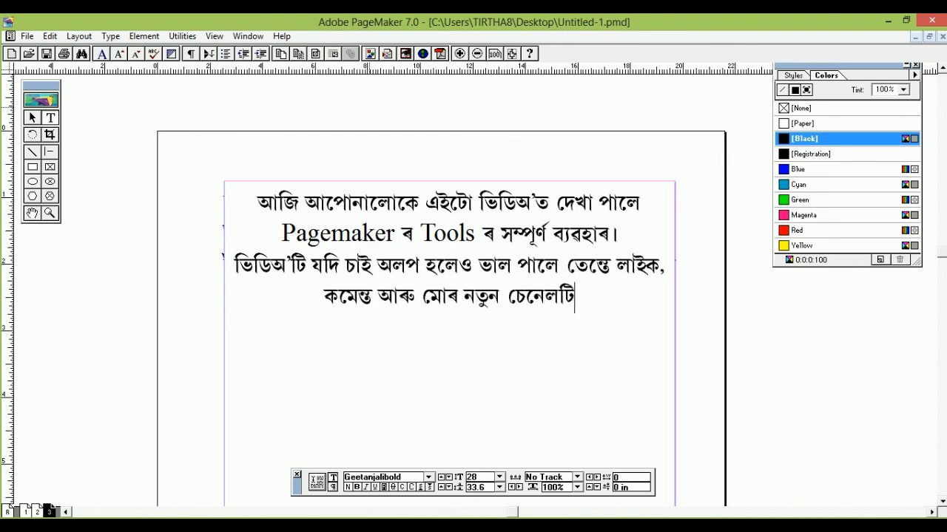
type("টক চাব্চক্রাইব ")
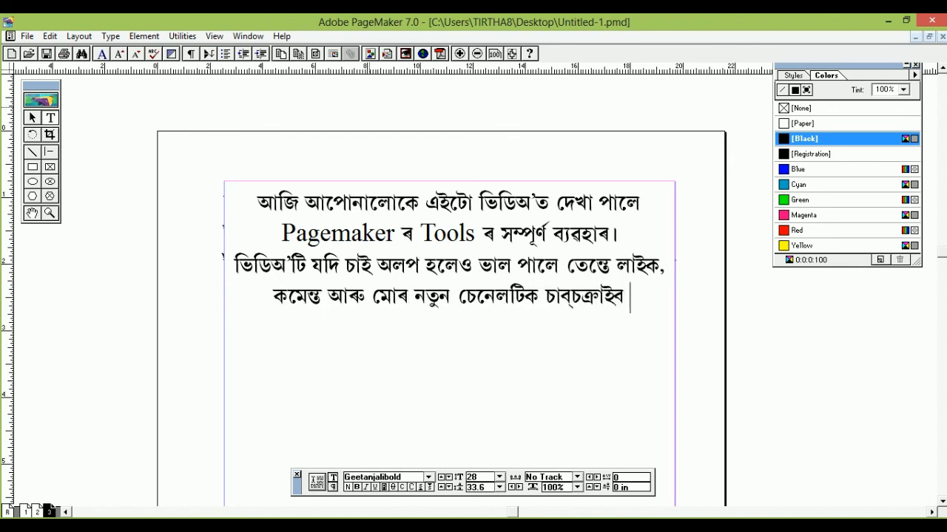
type("কৰিবলৈনাপাহিৰব।")
- Add "ধন্যবাদ" on a new line below the note in 84-point type and color it Red
key("Return")
type("ধন্যবাদ")
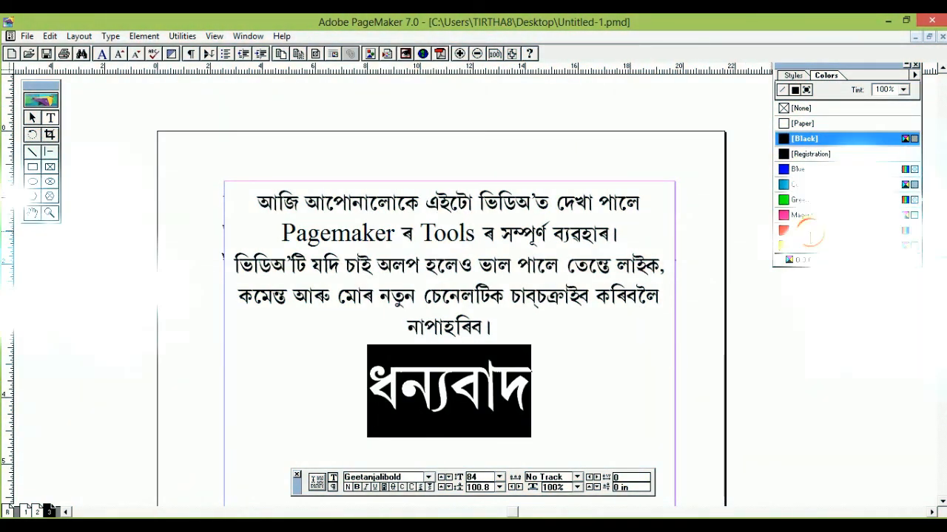
left_click(797, 230)
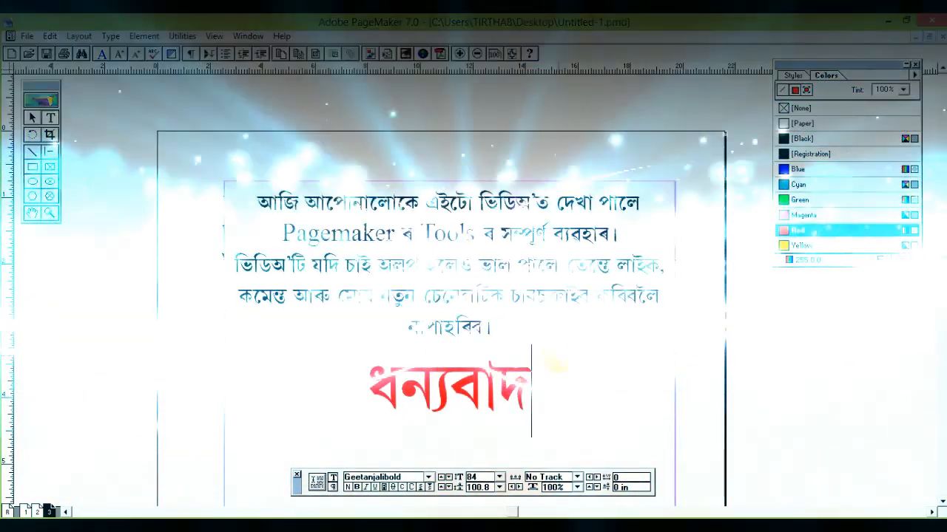